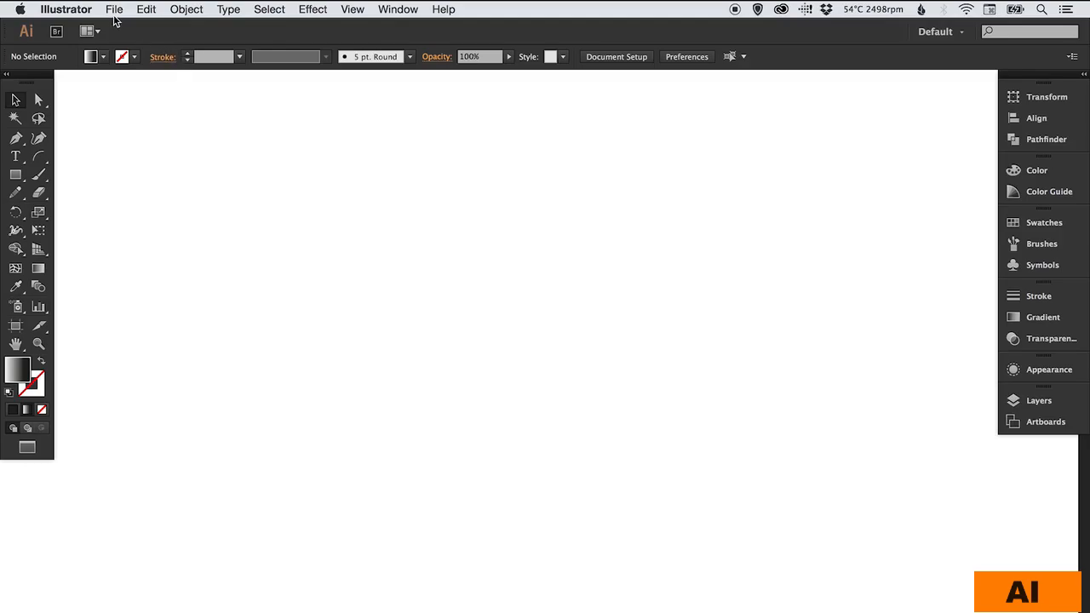
- Choose Photo.jpg through File > Place and confirm it for placing
left_click(112, 11)
left_click(170, 232)
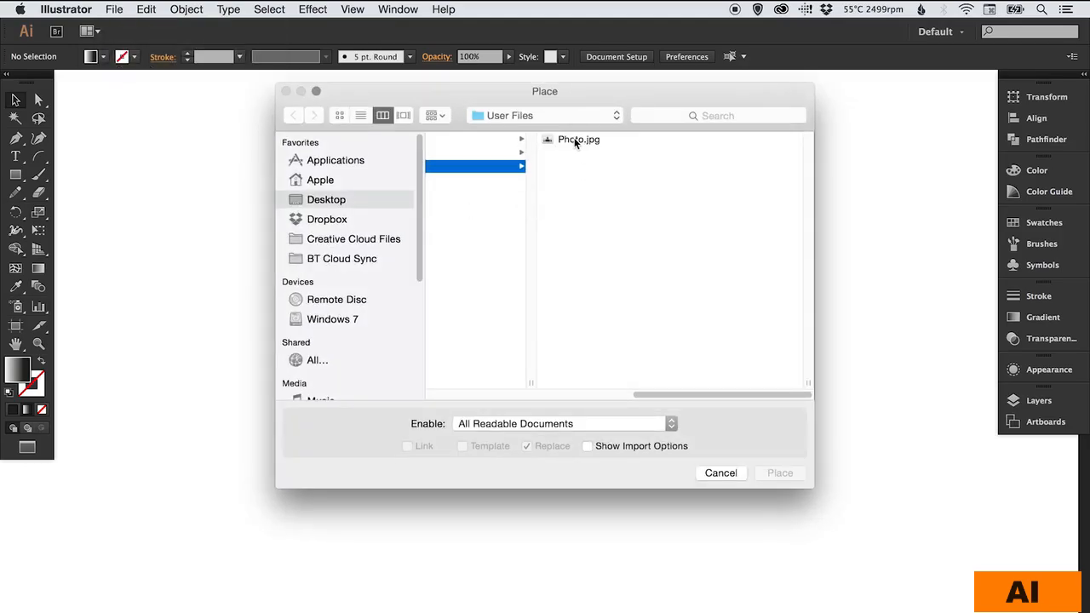
left_click(575, 140)
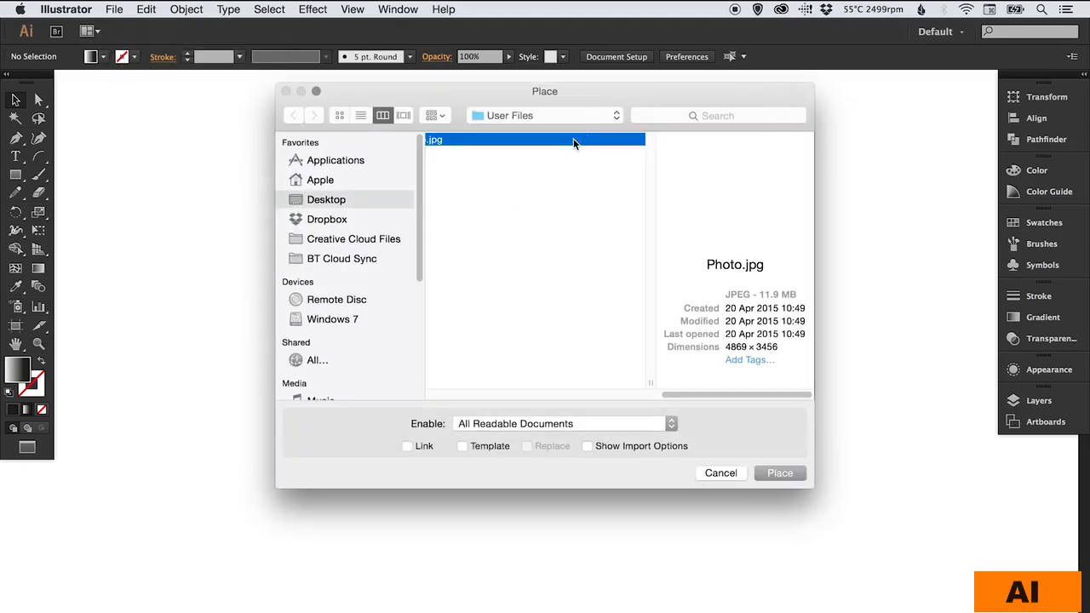
left_click(780, 473)
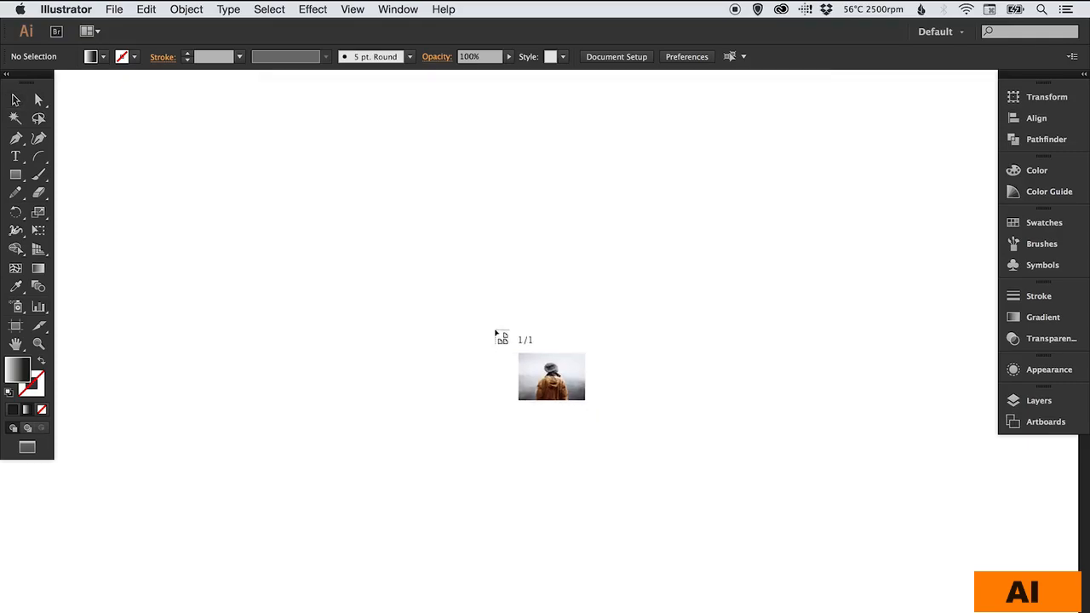
- Drop the photo at full size, shrink it to about 88% and move it up-left
left_click(209, 119)
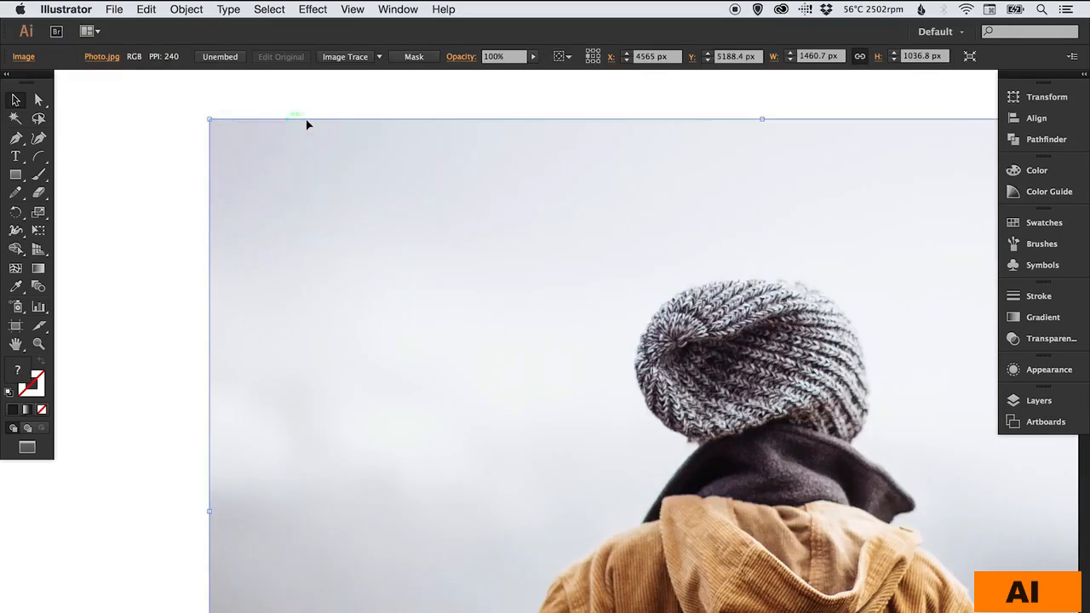
left_click(38, 212)
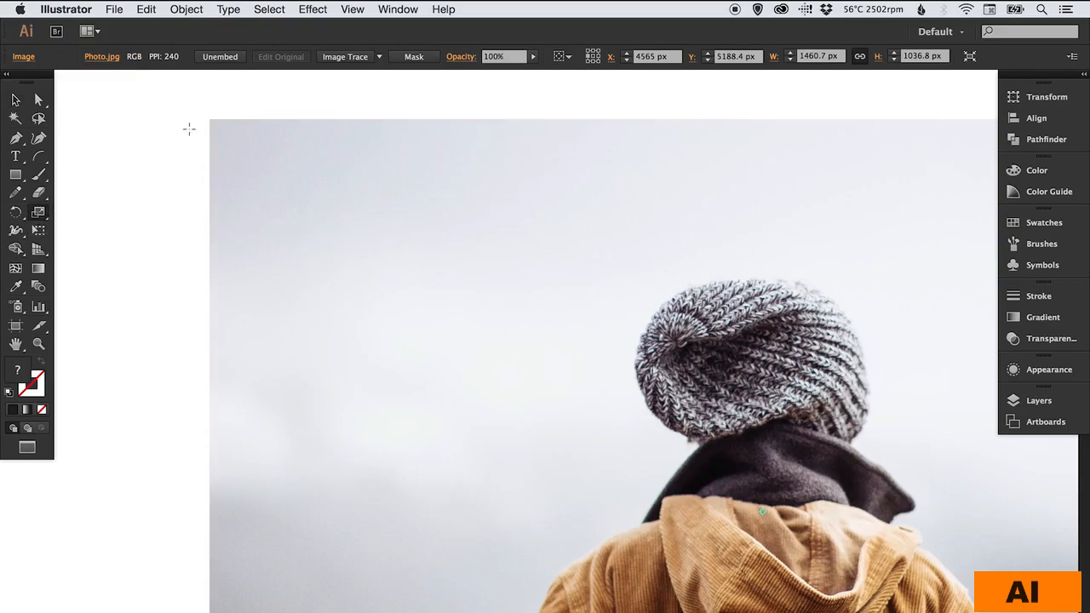
left_click_drag(189, 125, 492, 278)
key("v")
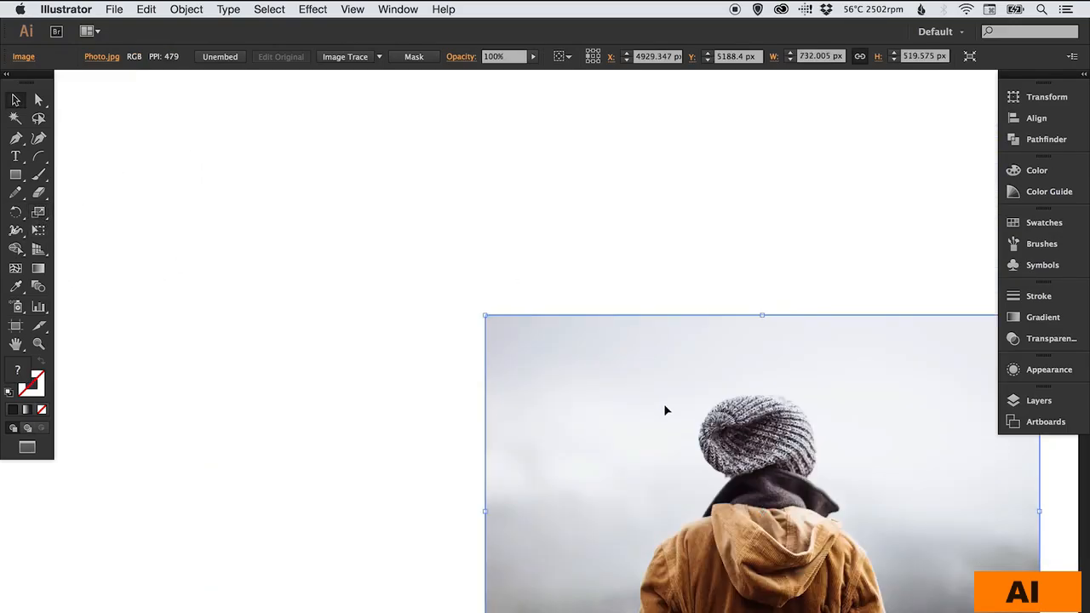
left_click_drag(607, 370, 431, 219)
- Shrink the photo further to 673.906 × 478.337 px, centred, and reselect it
key("s")
left_click_drag(220, 123, 244, 140)
key("v")
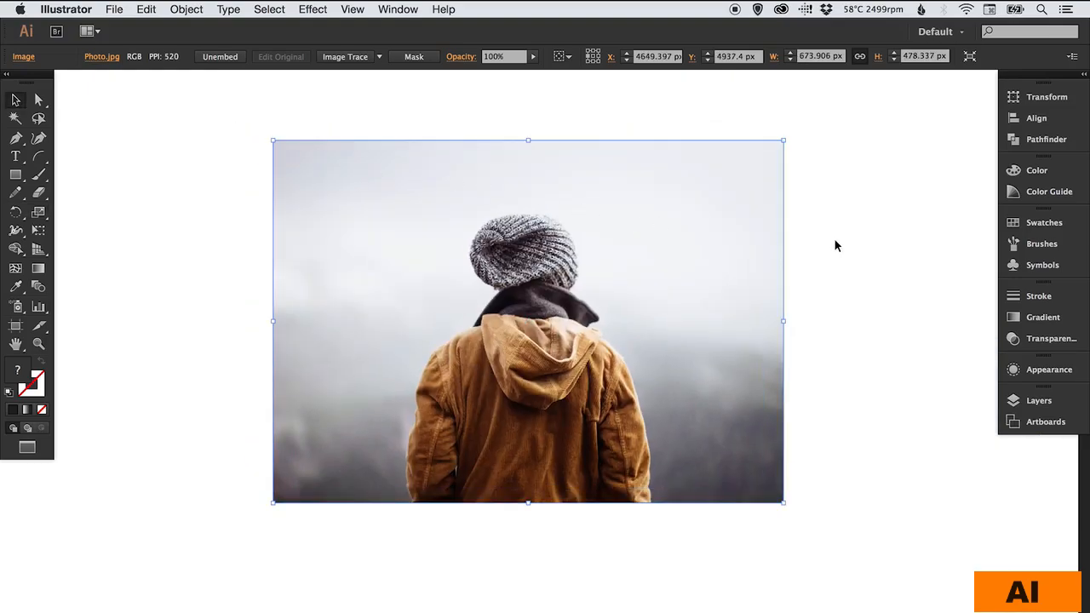
left_click(834, 239)
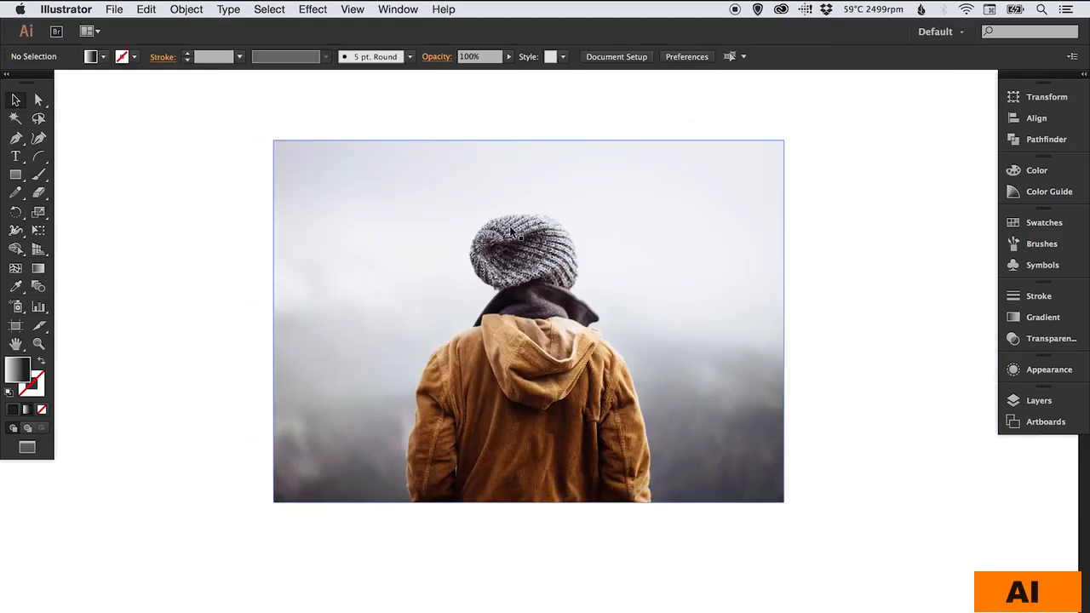
left_click(356, 222)
- Paste a copy of the photo in place and flip it with Reflect Horizontal
left_click(147, 9)
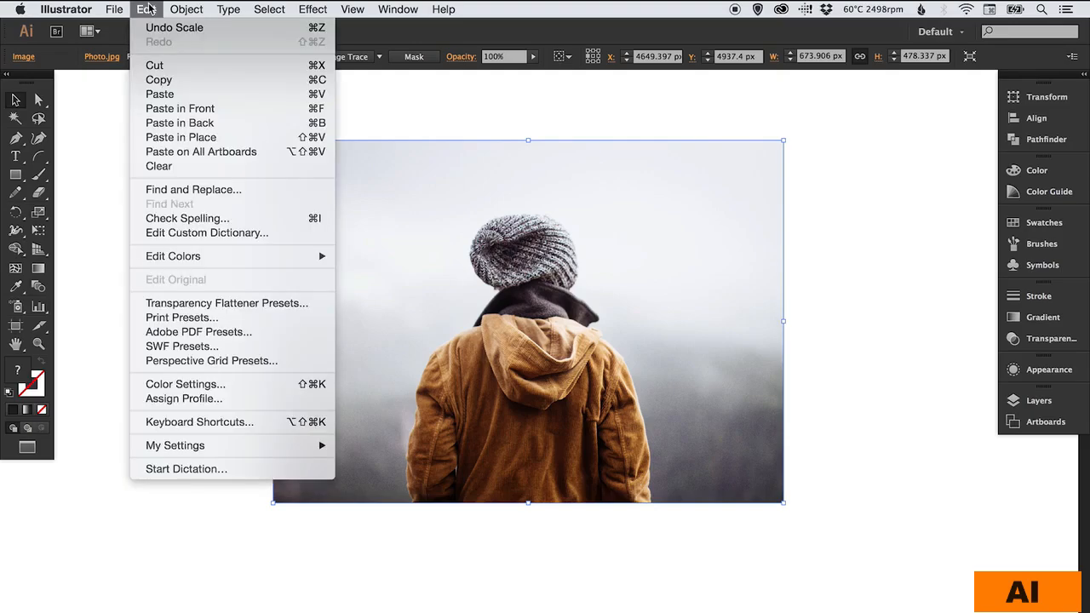
left_click(178, 137)
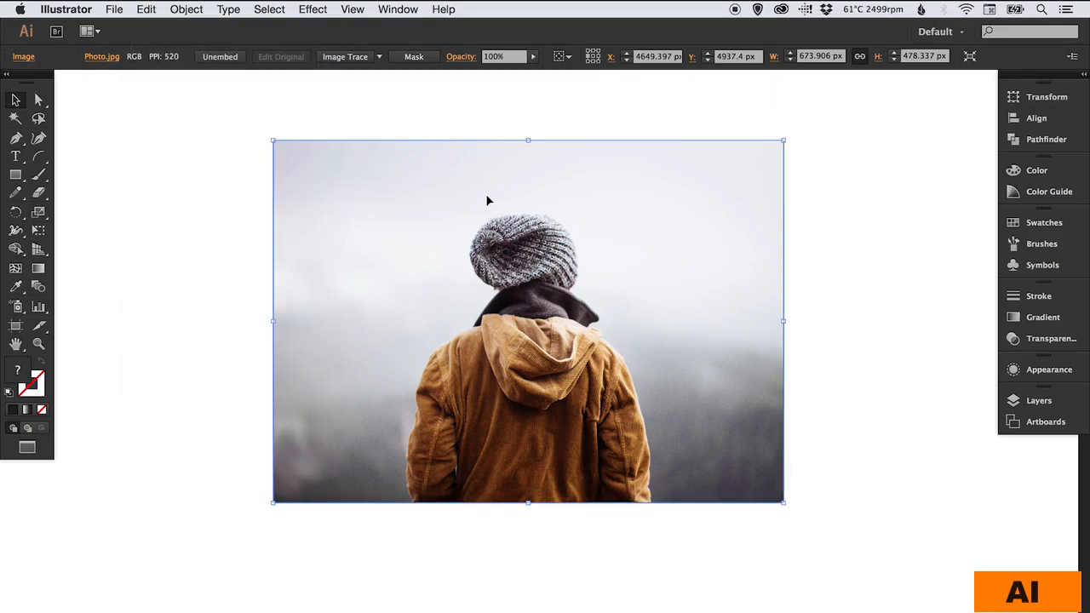
left_click(186, 9)
mouse_move(221, 27)
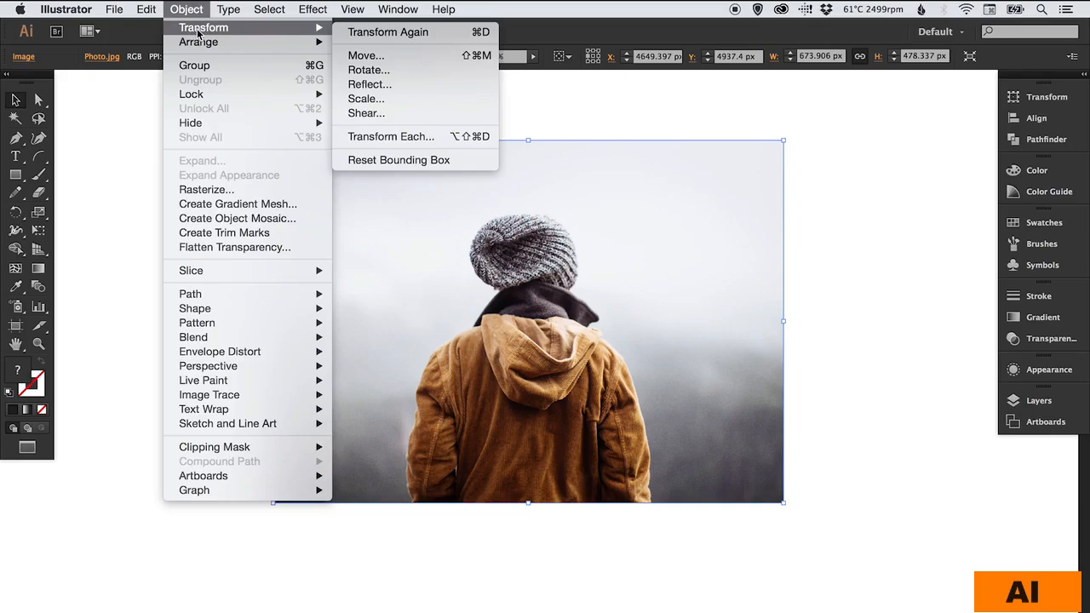
left_click(388, 87)
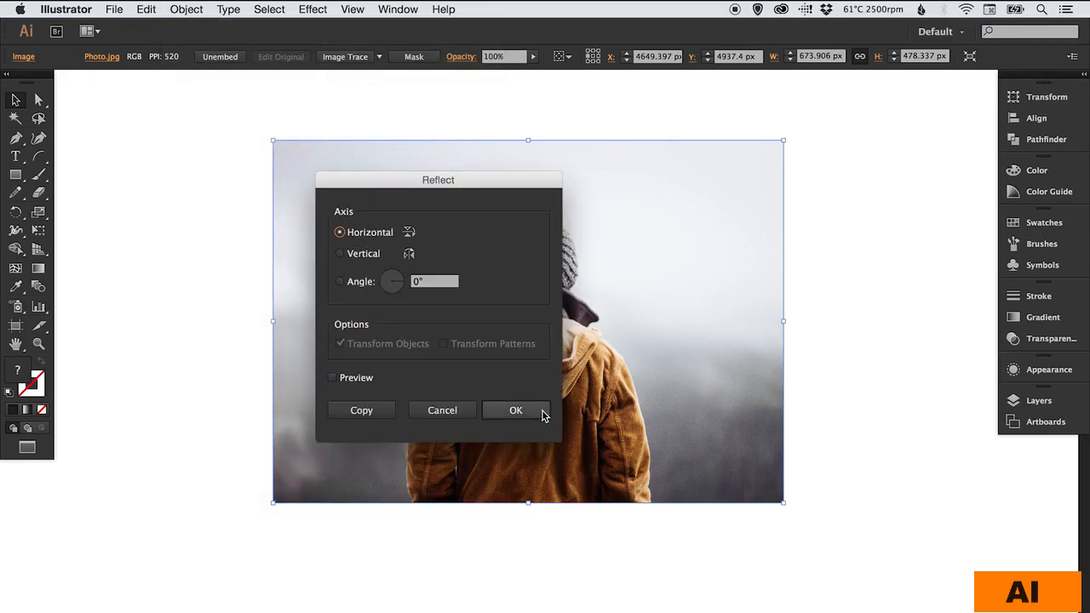
left_click(515, 411)
- Move the flipped copy straight down beneath the original and zoom out to the whole artwork
left_click_drag(667, 222, 680, 191)
left_click_drag(673, 141, 718, 495)
left_click(834, 433)
left_click_drag(735, 428, 745, 329)
key("super+minus")
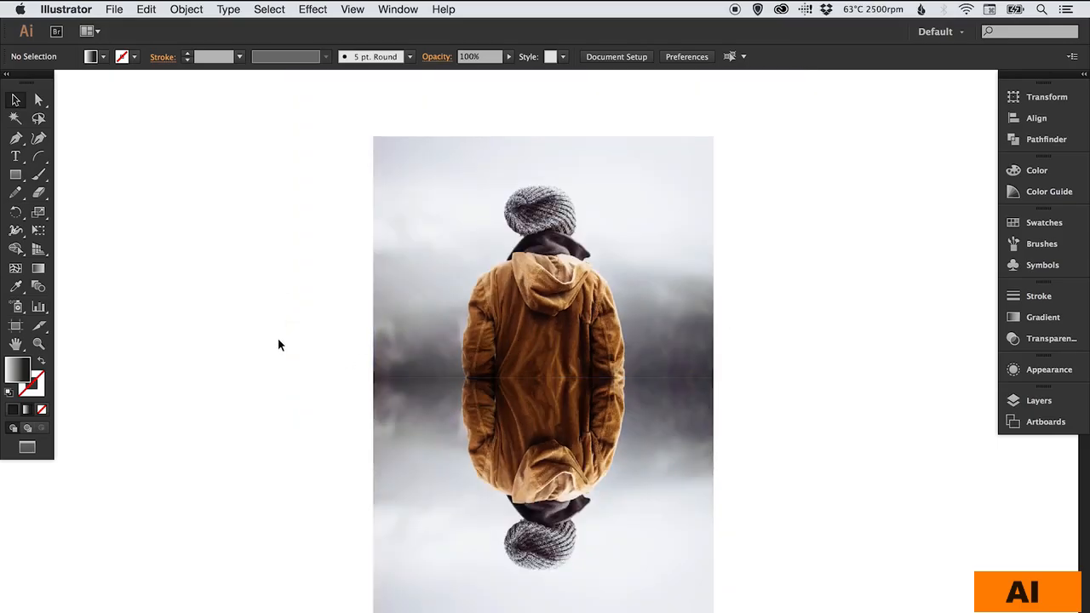
left_click_drag(271, 340, 262, 335)
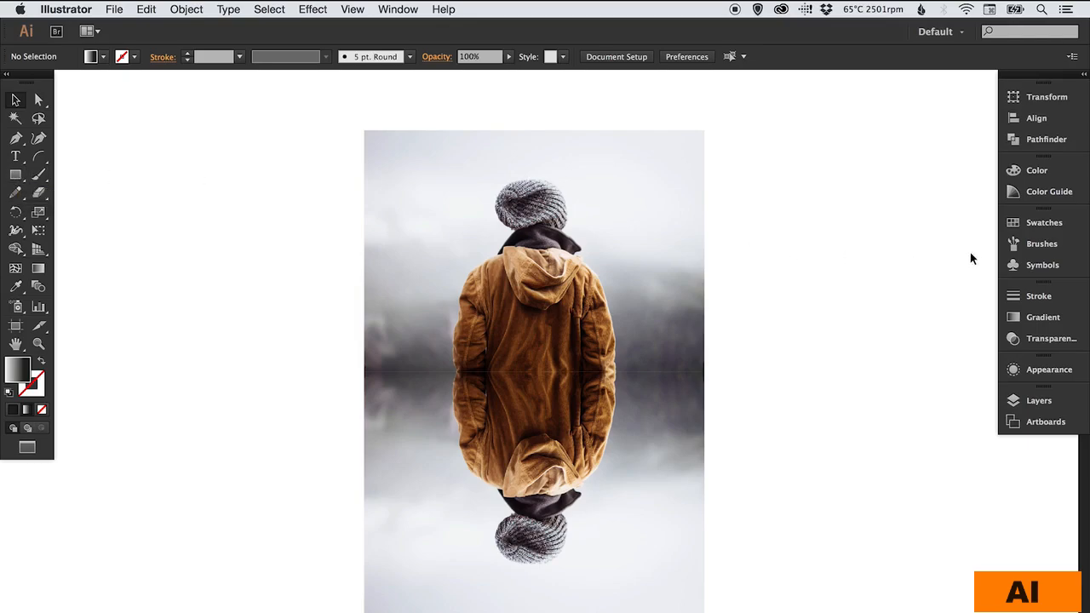
- Set the fill to black and draw a rectangle to the left of the photos
left_click(1058, 224)
left_click(857, 255)
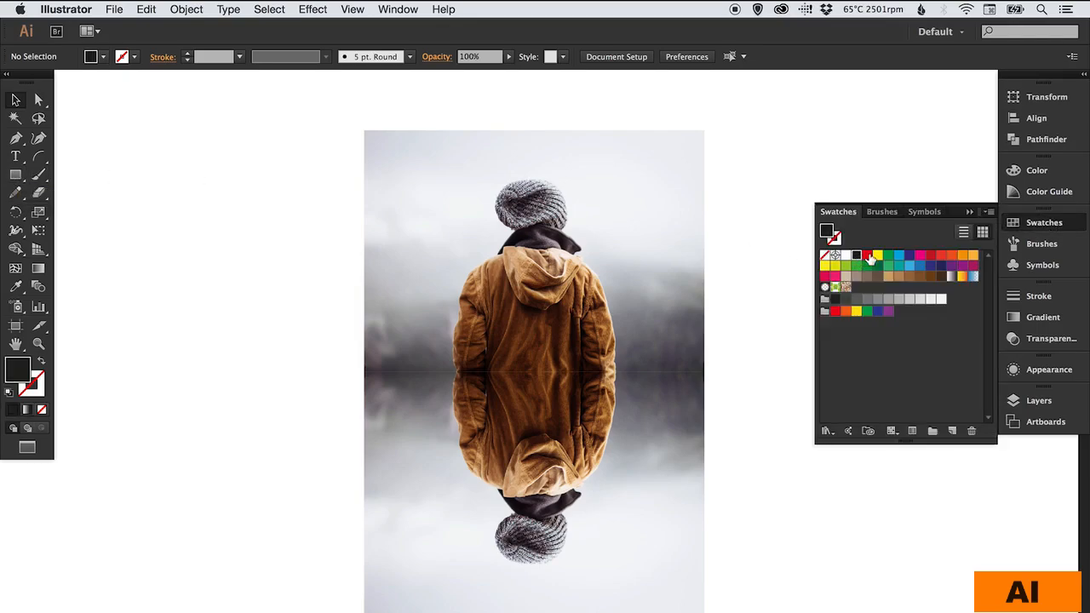
left_click(1024, 223)
left_click(15, 175)
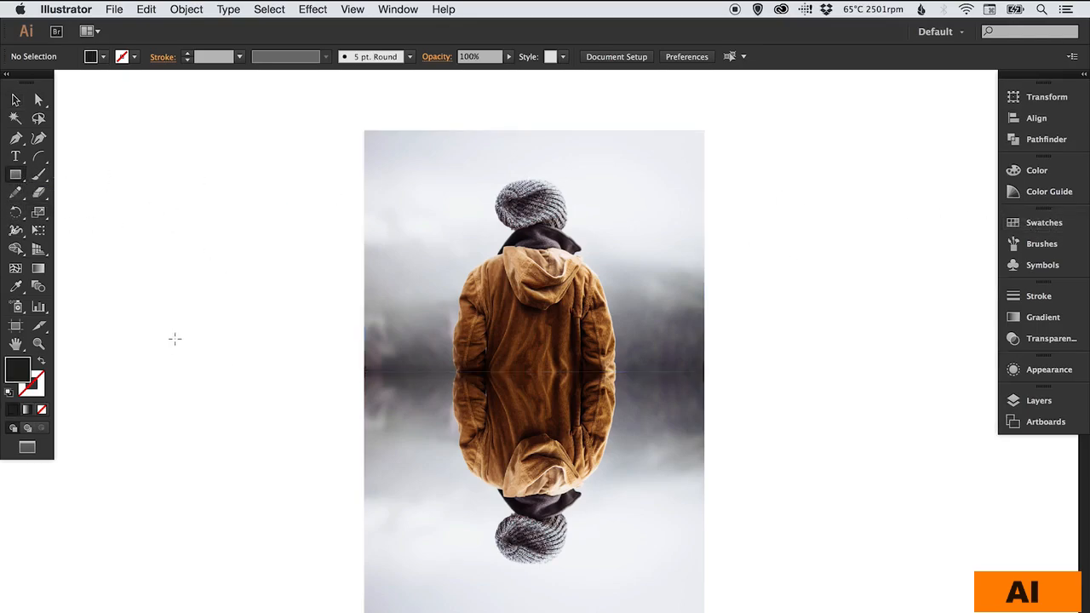
left_click_drag(175, 338, 304, 441)
key("v")
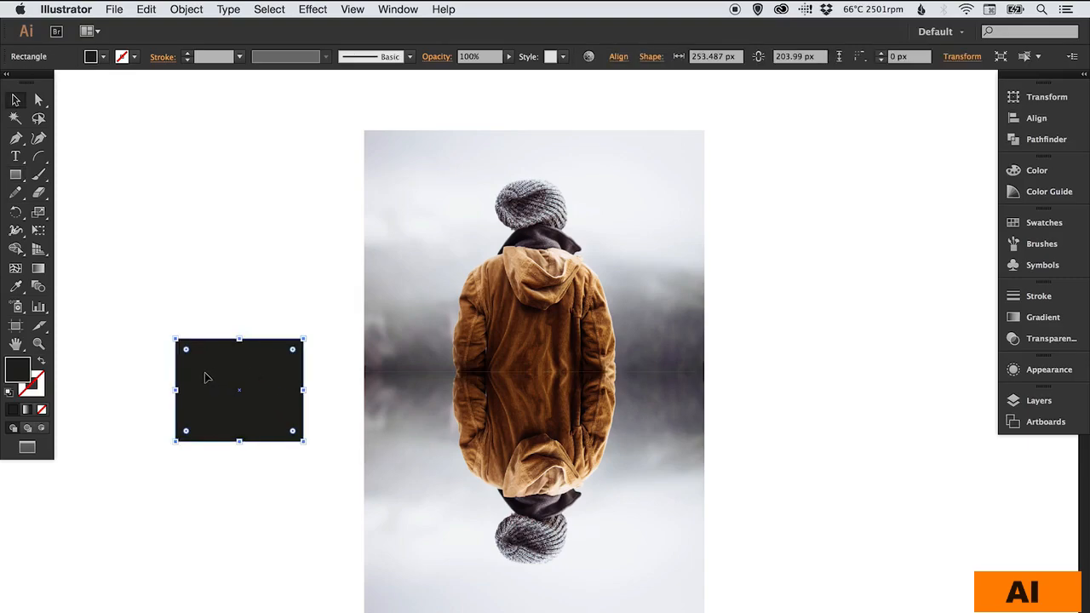
key("super+shift+a")
- In Outline view, snap and stretch the black rectangle to exactly cover the reflection
key("super+y")
left_click_drag(201, 366, 245, 380)
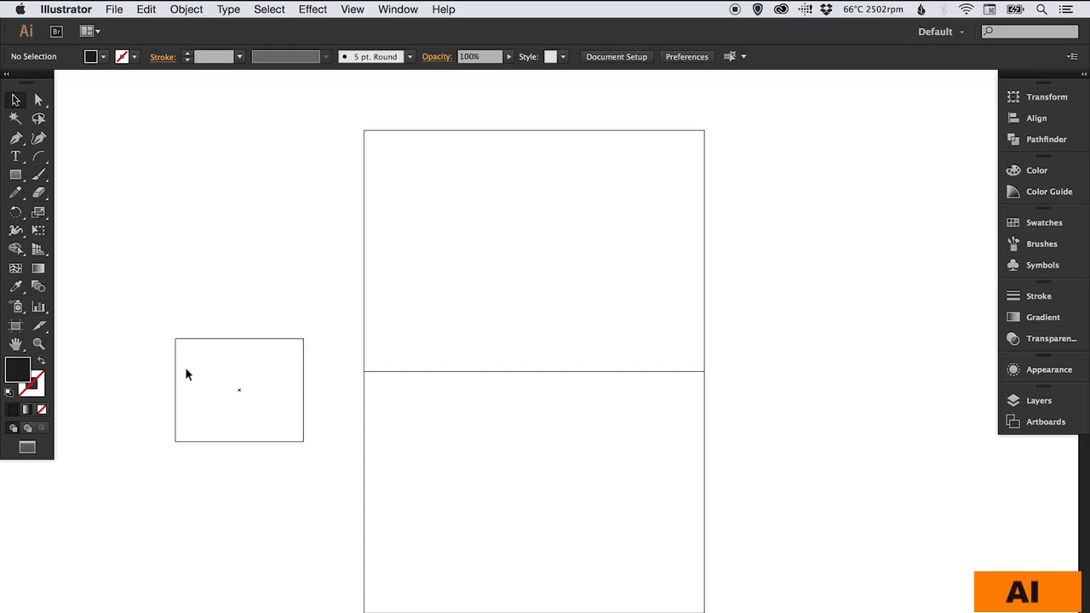
left_click_drag(175, 372, 366, 427)
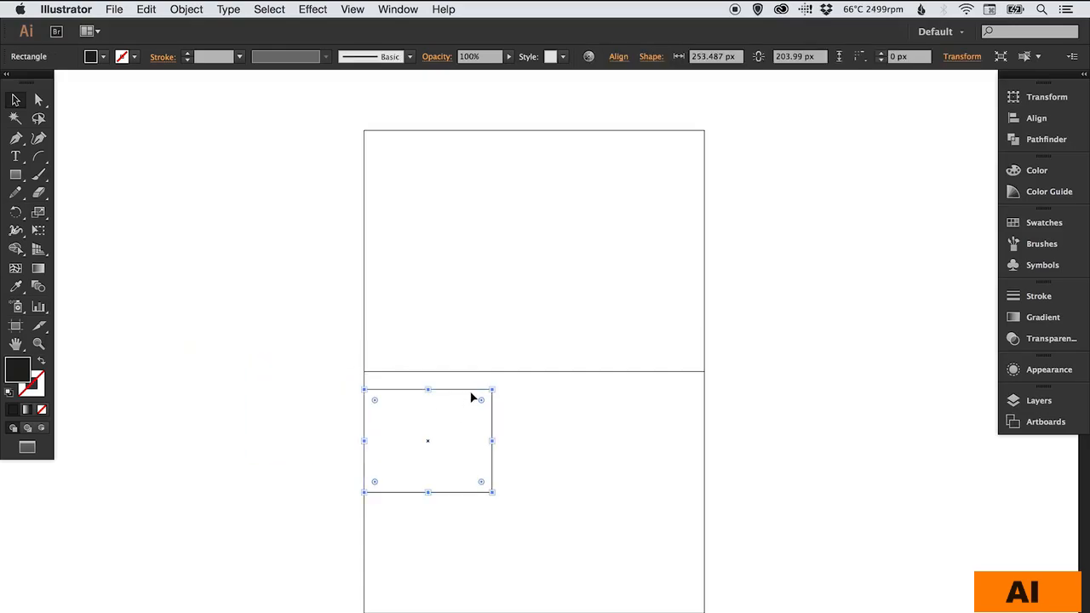
left_click_drag(473, 398, 474, 377)
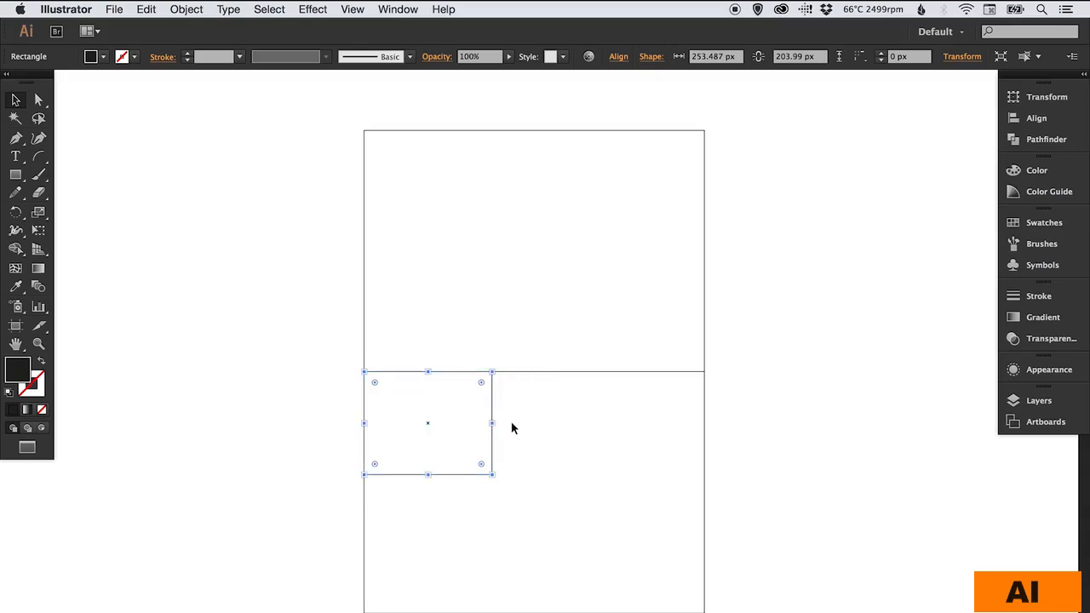
left_click_drag(493, 422, 704, 421)
left_click_drag(534, 474, 534, 611)
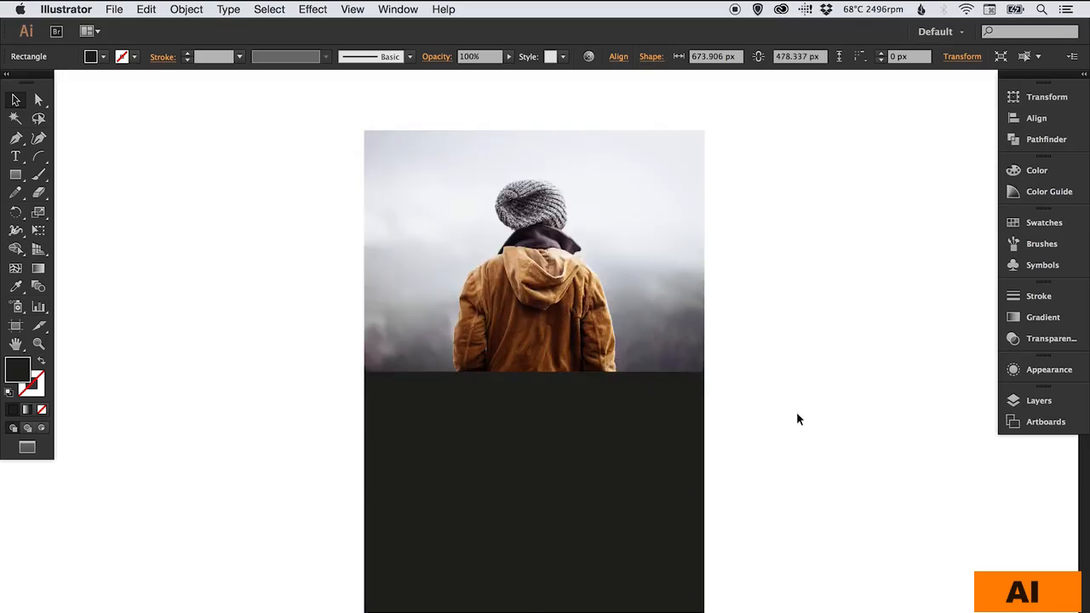
left_click(796, 411)
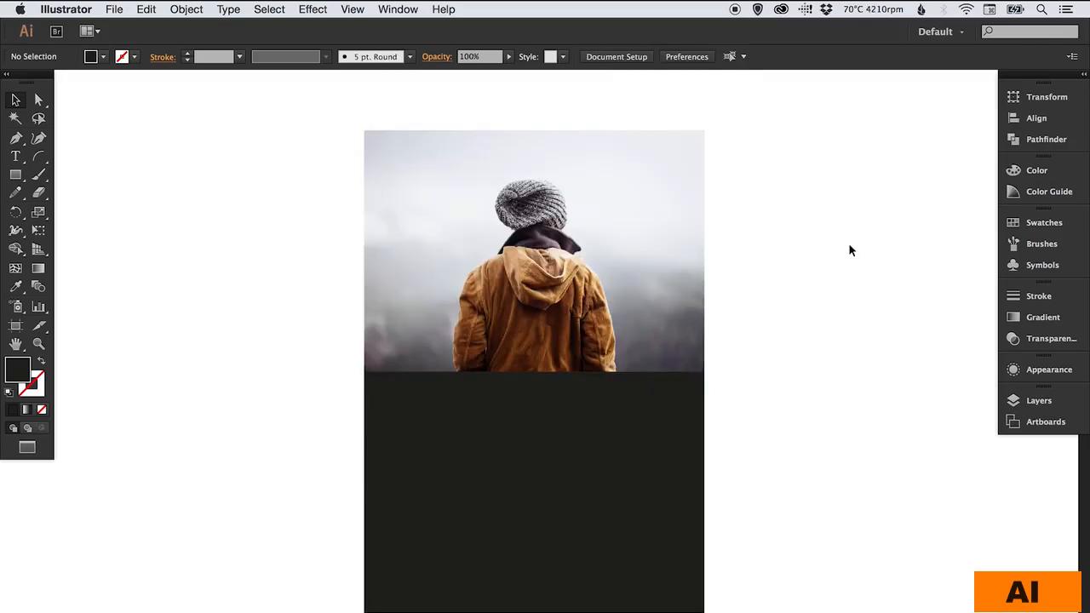
key("super+y")
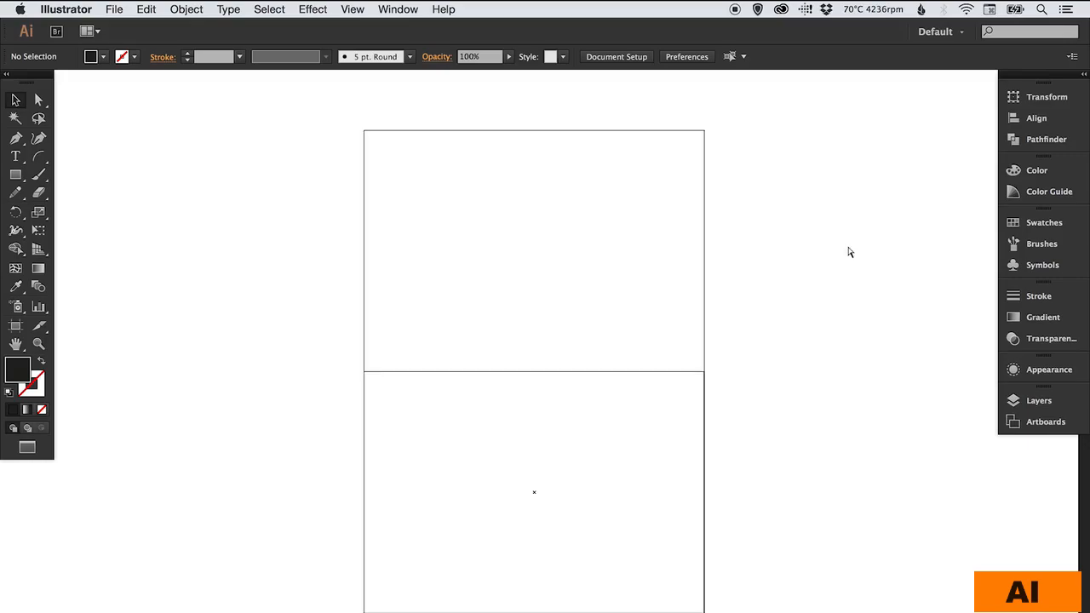
key("super+y")
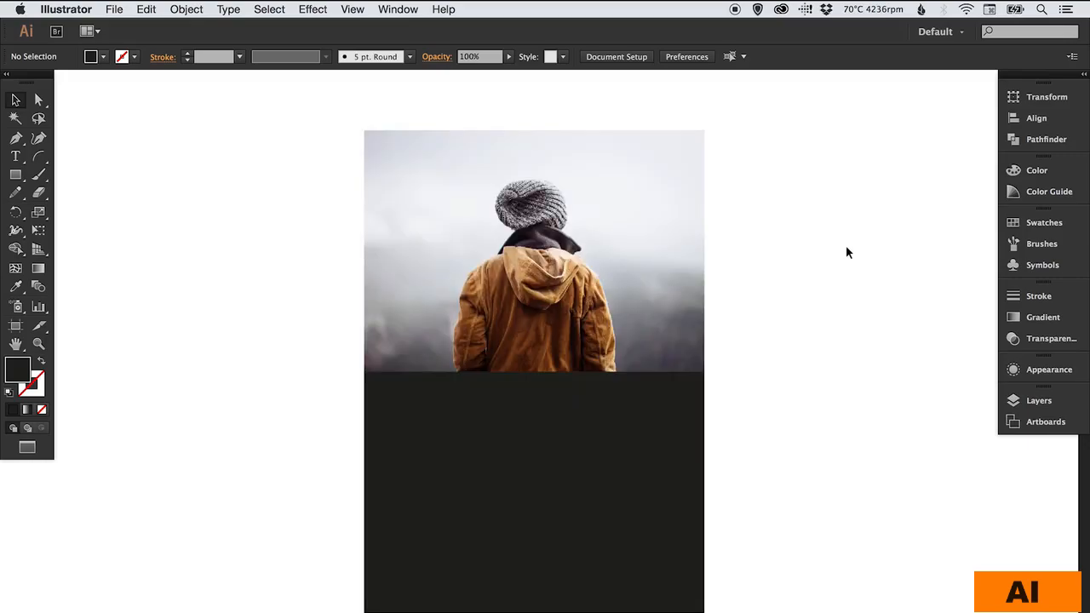
- Make the black block an unclipped opacity mask on the reflection and edit the mask
left_click_drag(716, 452, 502, 552)
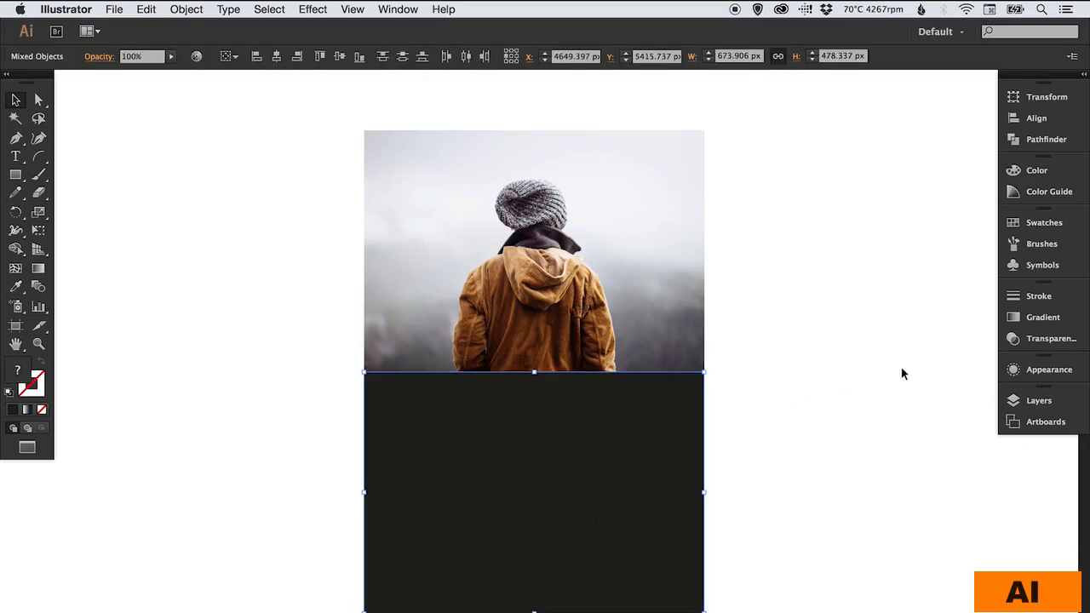
left_click(1049, 342)
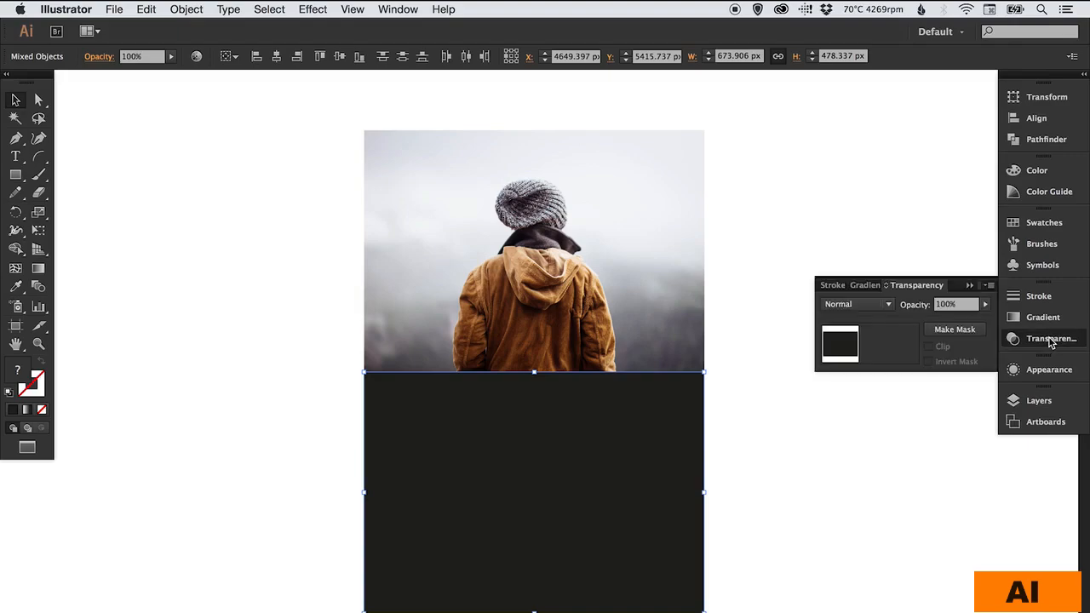
left_click(968, 331)
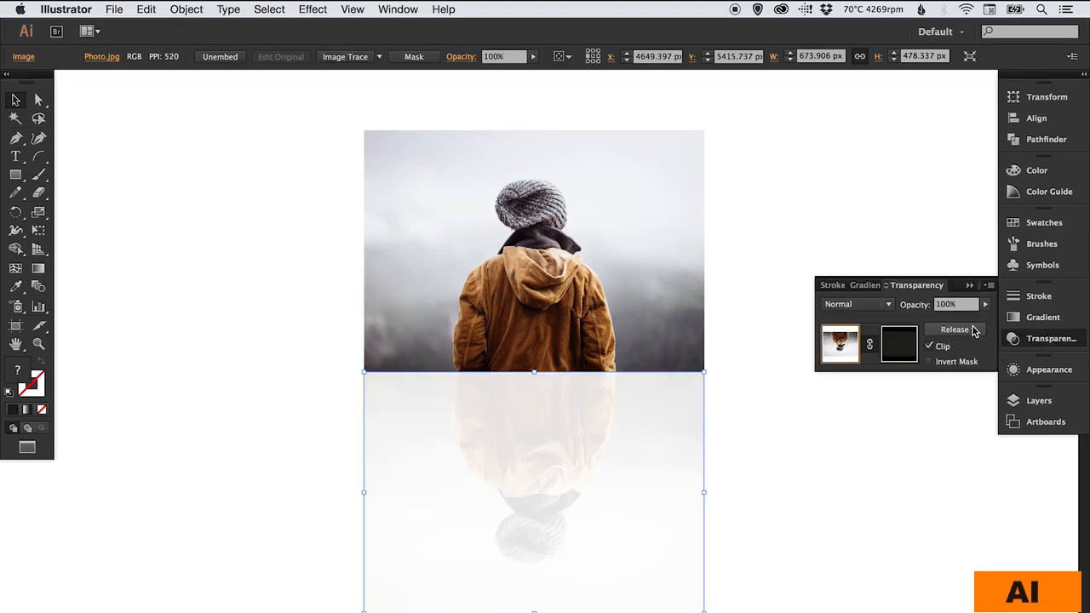
left_click(929, 347)
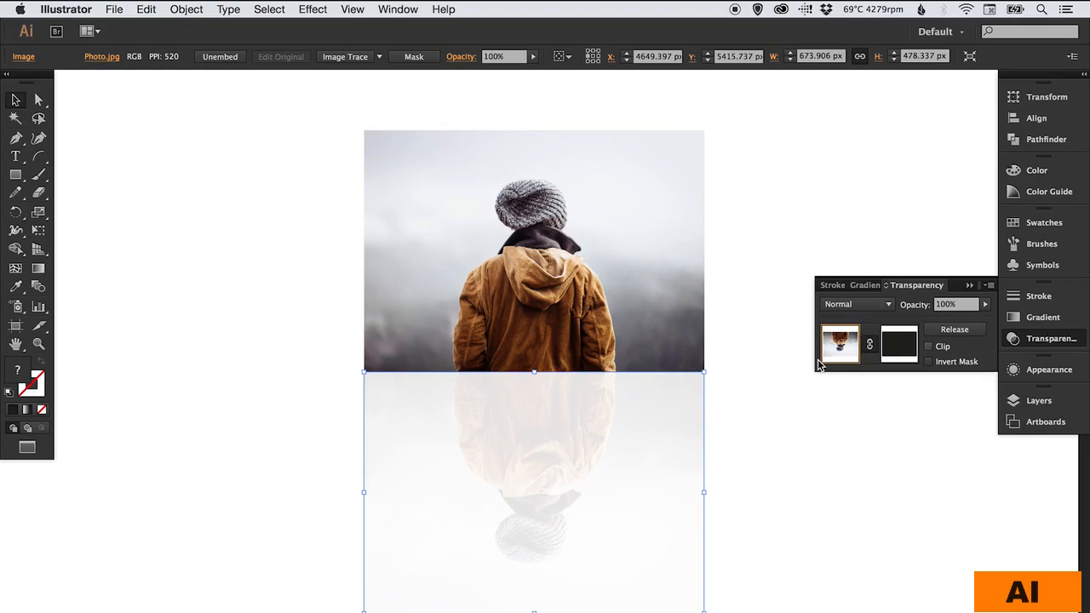
left_click(902, 347)
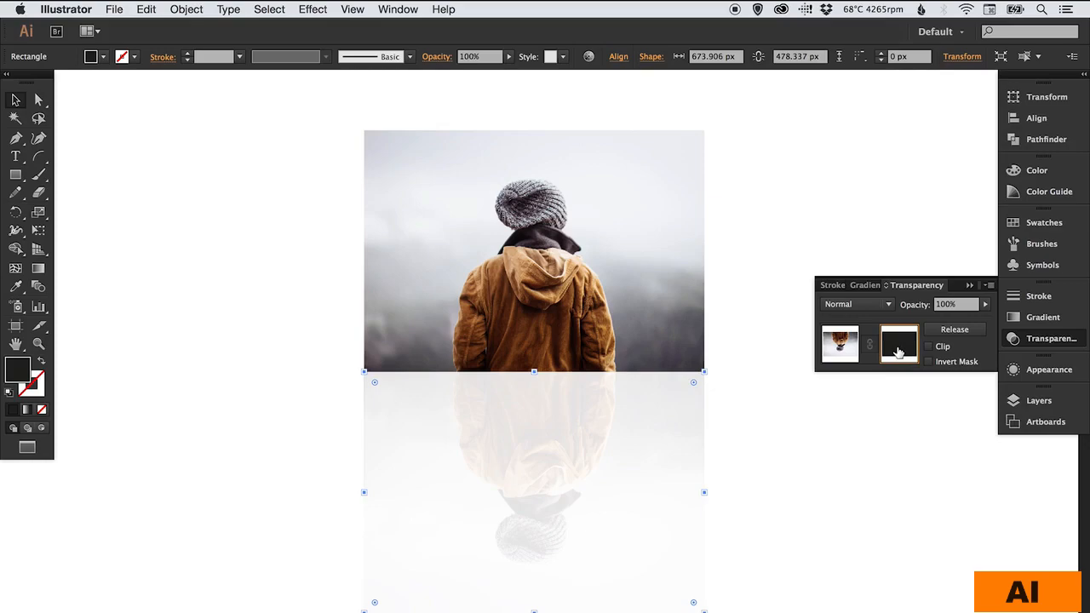
- Fill the mask rectangle with a linear gradient angled at -90°
left_click(1050, 317)
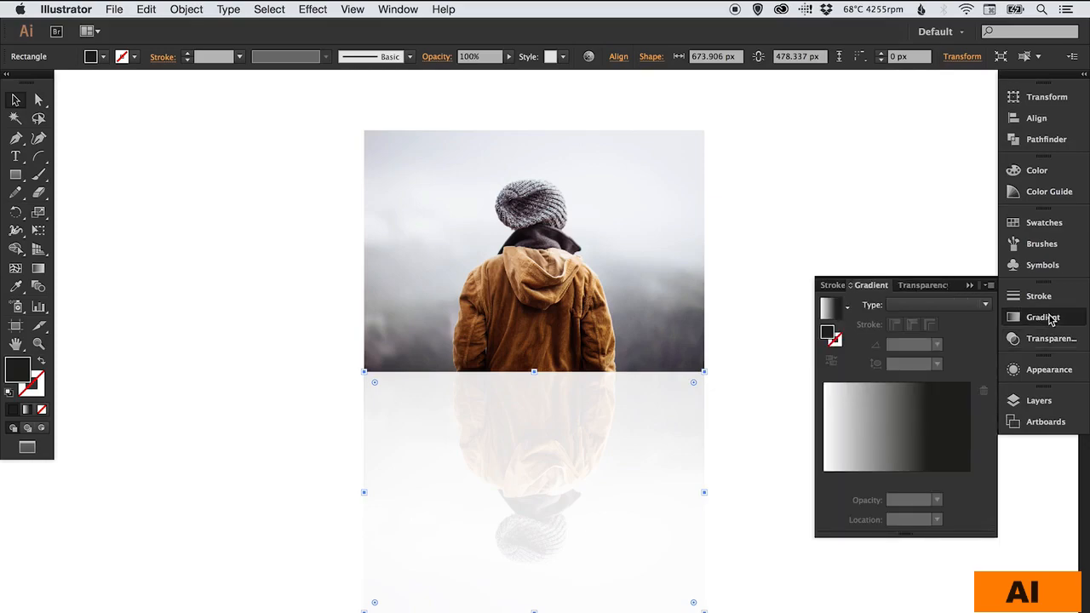
left_click(928, 466)
left_click_drag(928, 478, 979, 479)
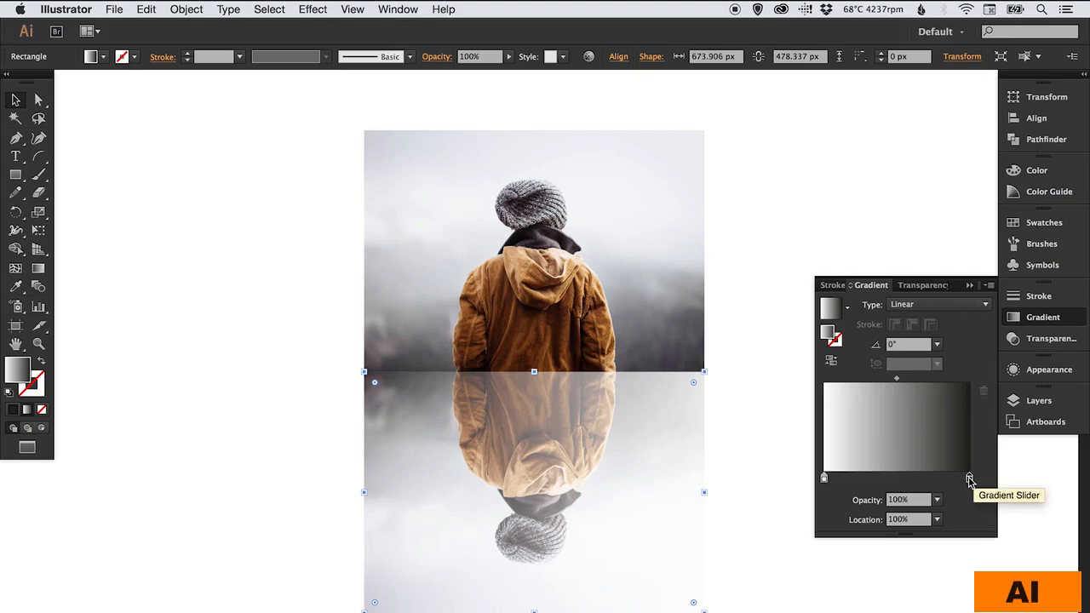
left_click(914, 345)
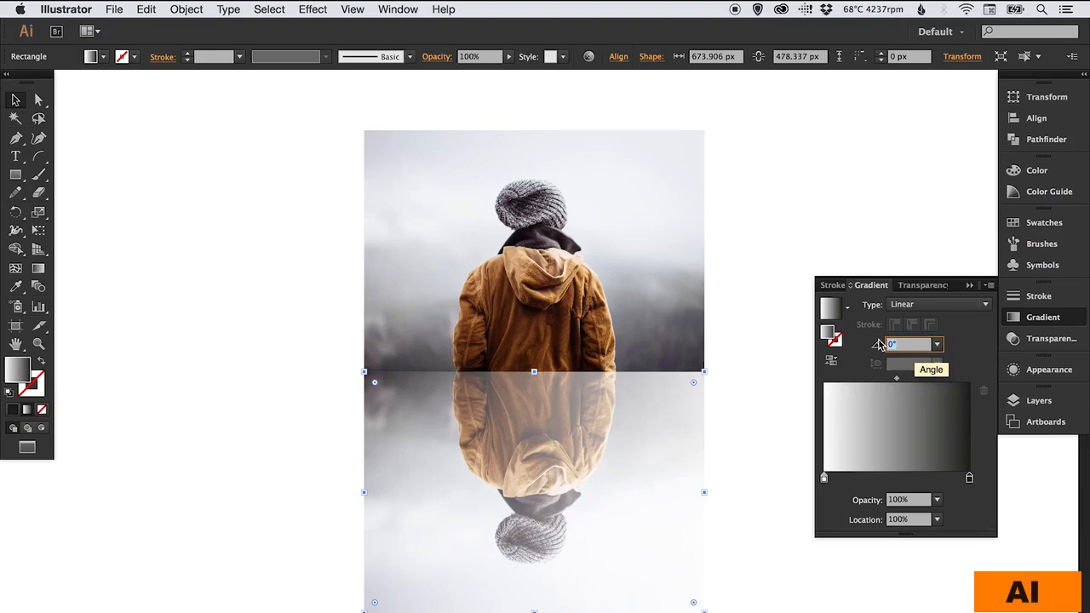
type("-9")
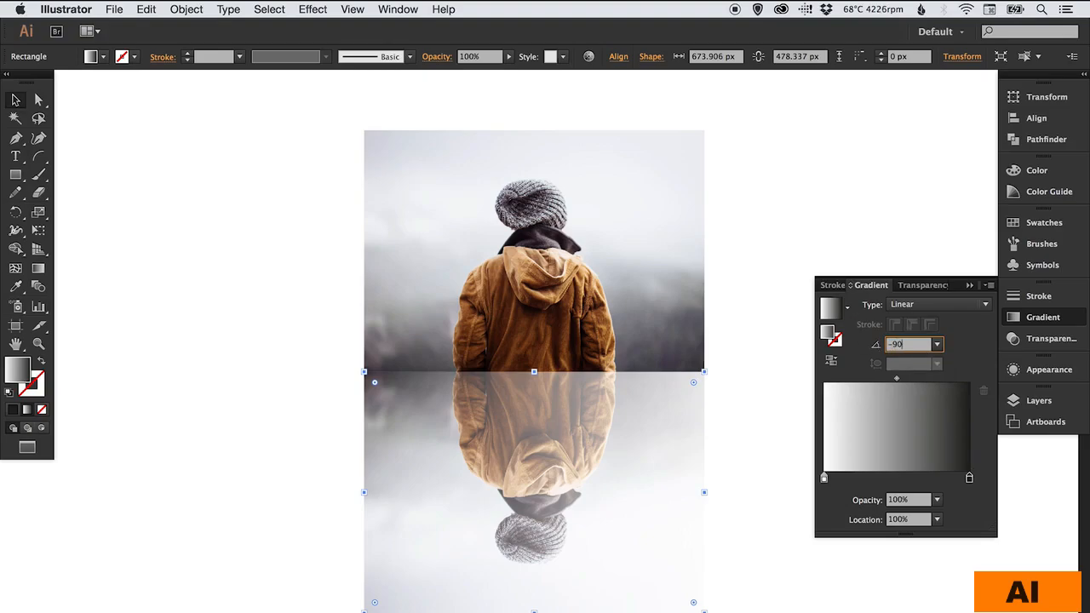
type("0")
key("Return")
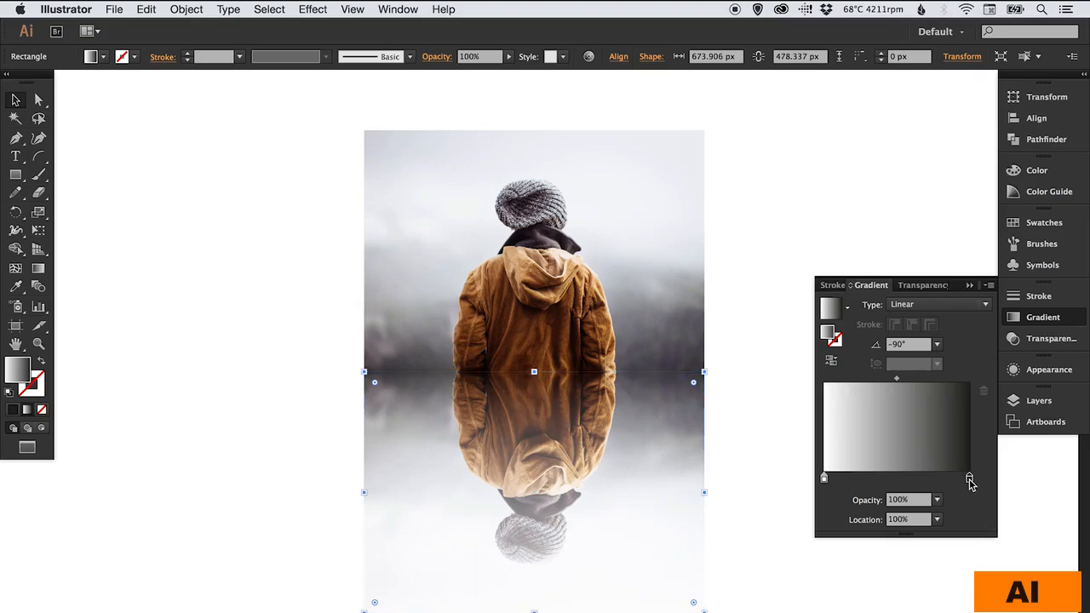
- Move the dark gradient stop inward and set its red and green to 0
left_click_drag(968, 479, 897, 480)
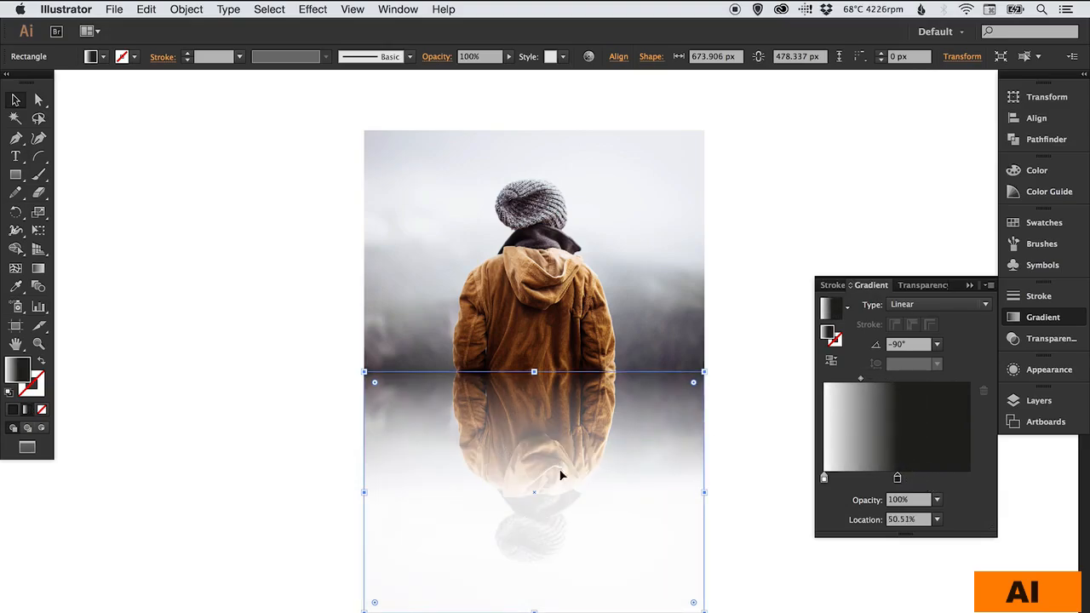
mouse_move(897, 480)
left_mouse_down()
mouse_move(868, 484)
mouse_move(882, 484)
left_mouse_up()
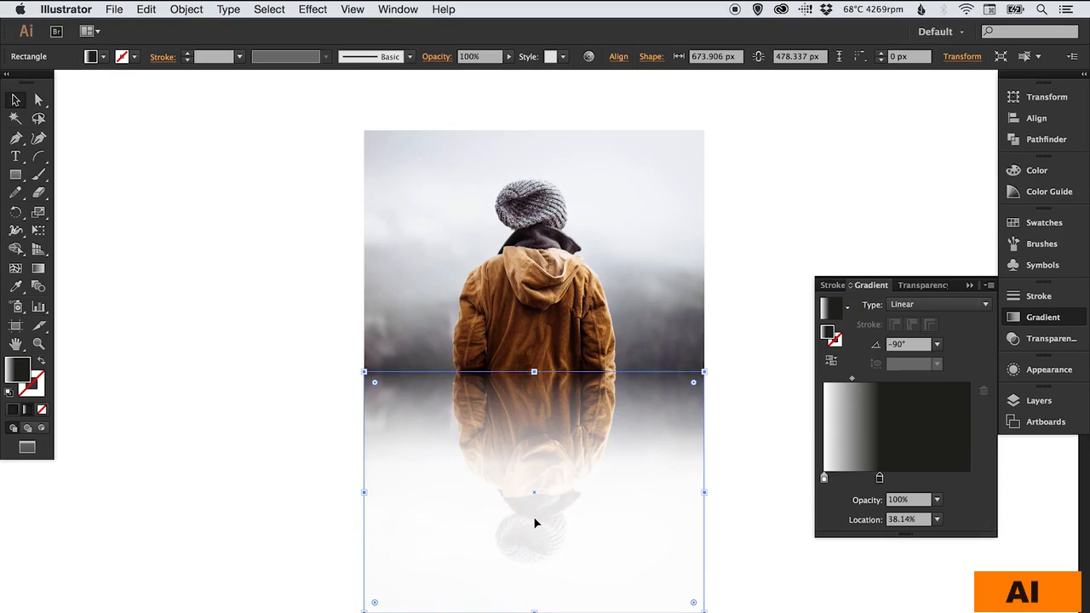
left_click(1044, 317)
left_click(1085, 78)
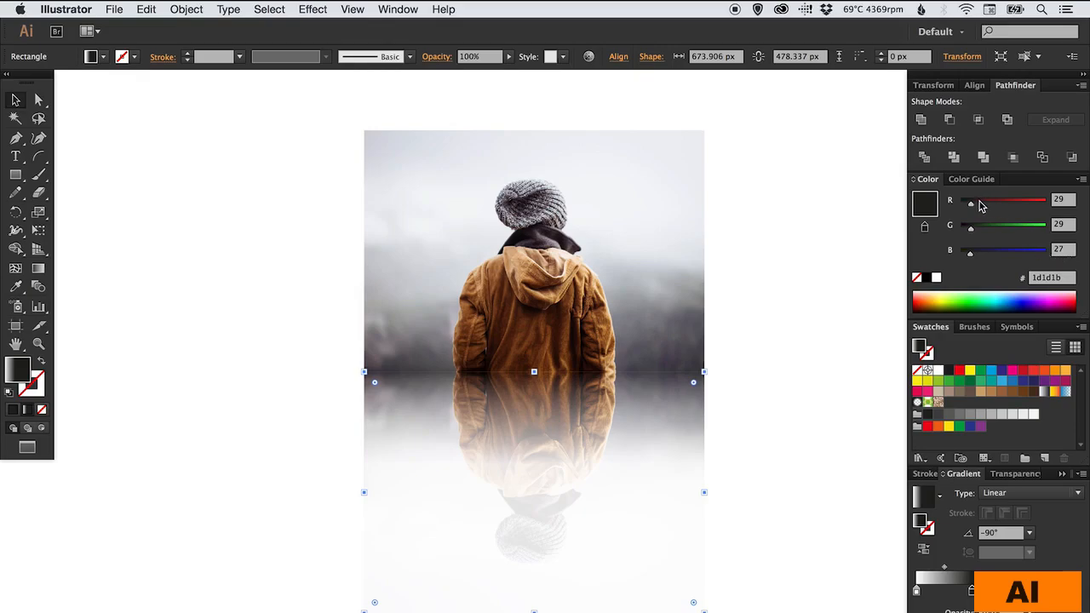
left_click_drag(974, 205, 946, 255)
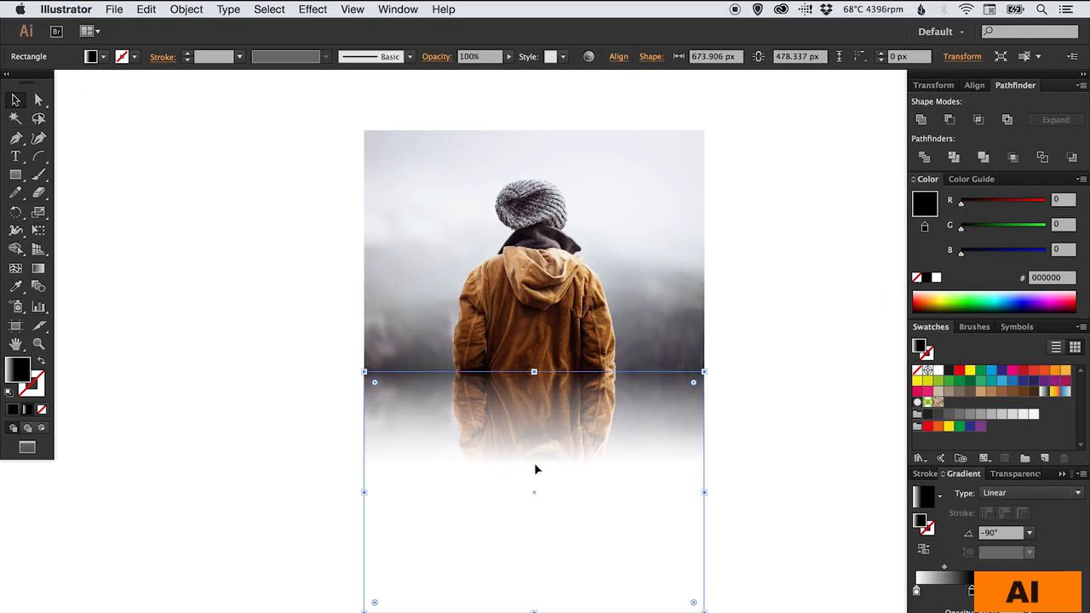
- Save the gradient as a new swatch, then undo it and deselect the rectangle
left_click(1046, 462)
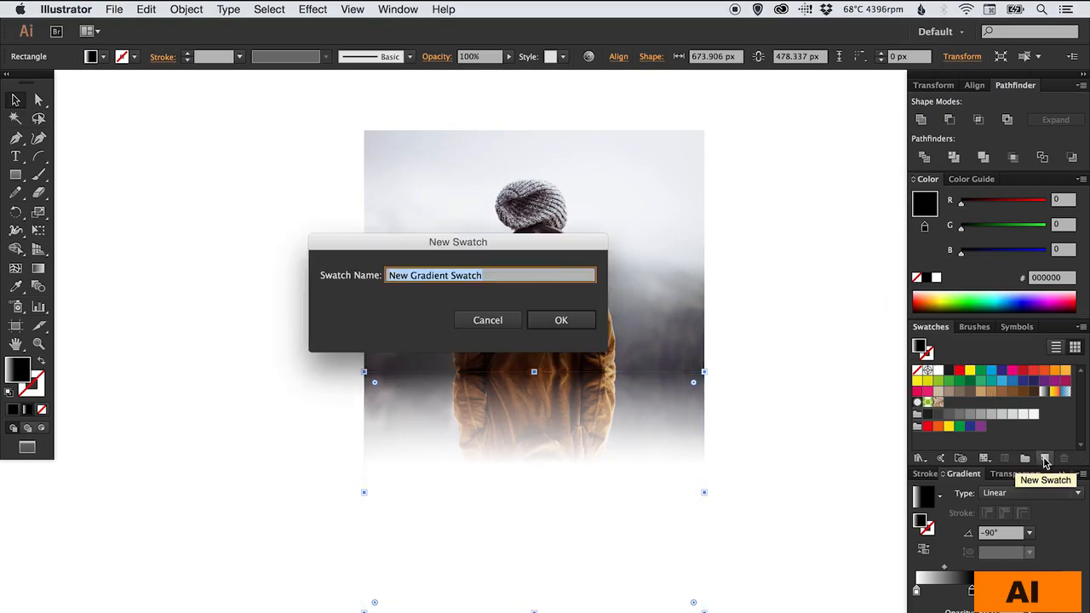
left_click(571, 323)
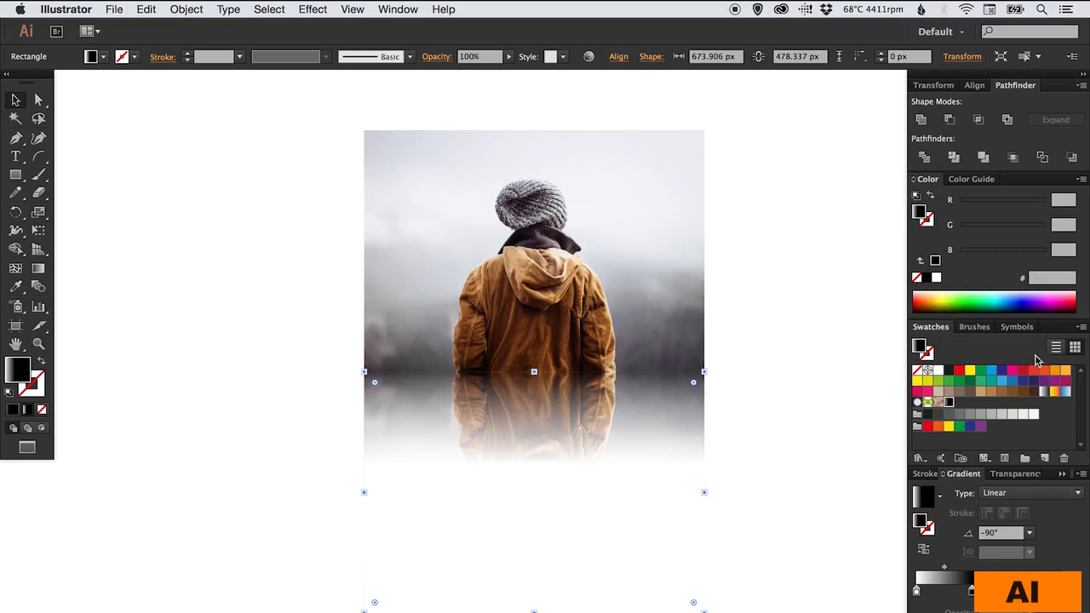
key("super+z")
left_click(108, 170)
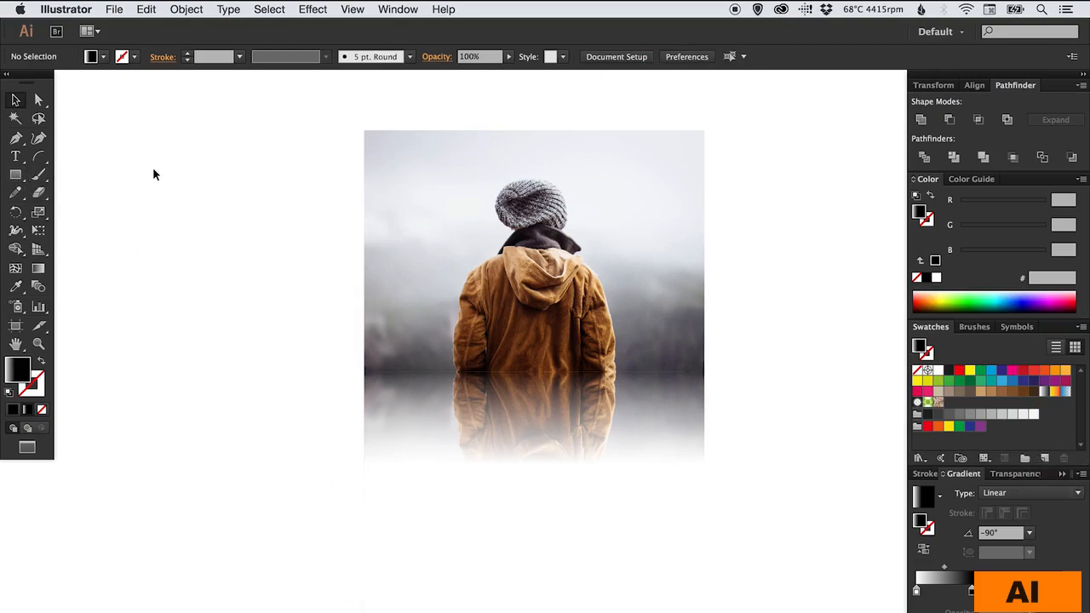
- Set the Black swatch to RGB 0, 0, 0 and reselect the mask rectangle
double_click(949, 372)
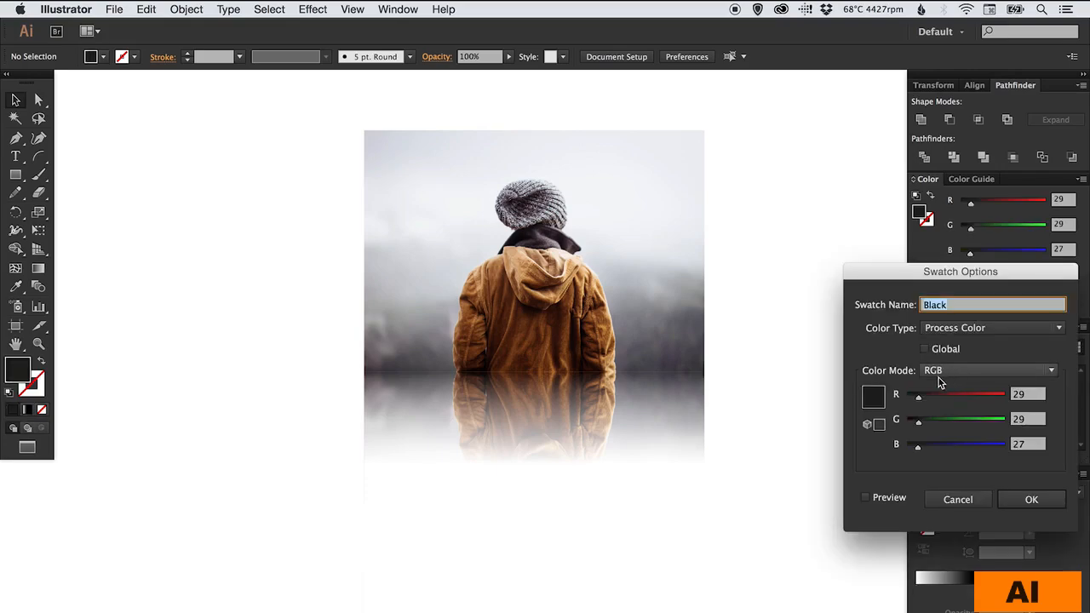
left_click_drag(918, 397, 901, 448)
left_click(1031, 499)
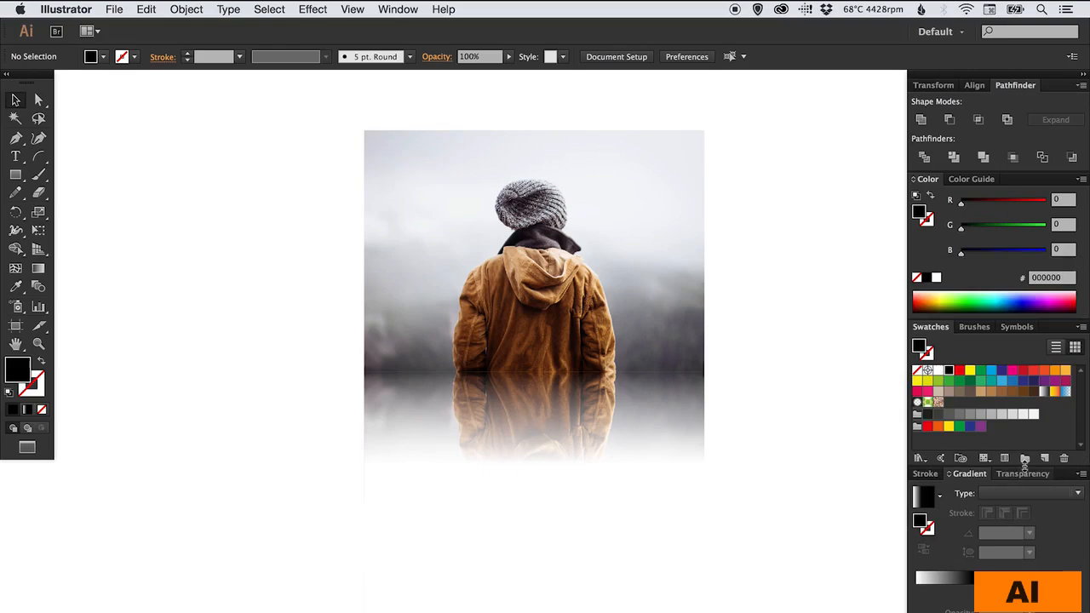
left_click(572, 462)
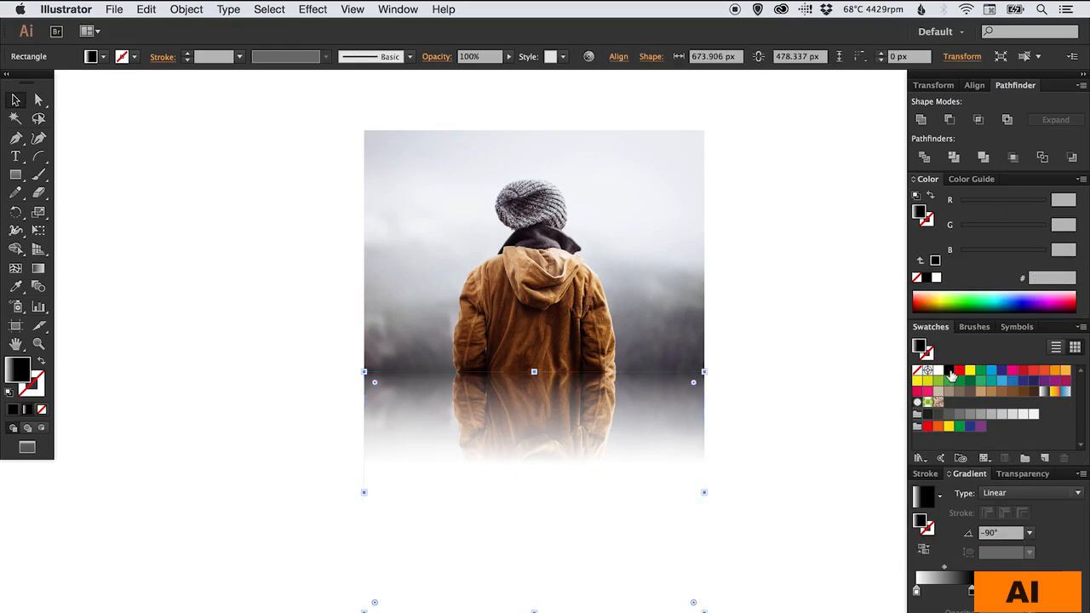
- Apply the pure black swatch to the dark stop and adjust stop and midpoint for a short fade
left_click_drag(948, 371, 992, 523)
left_click(972, 592)
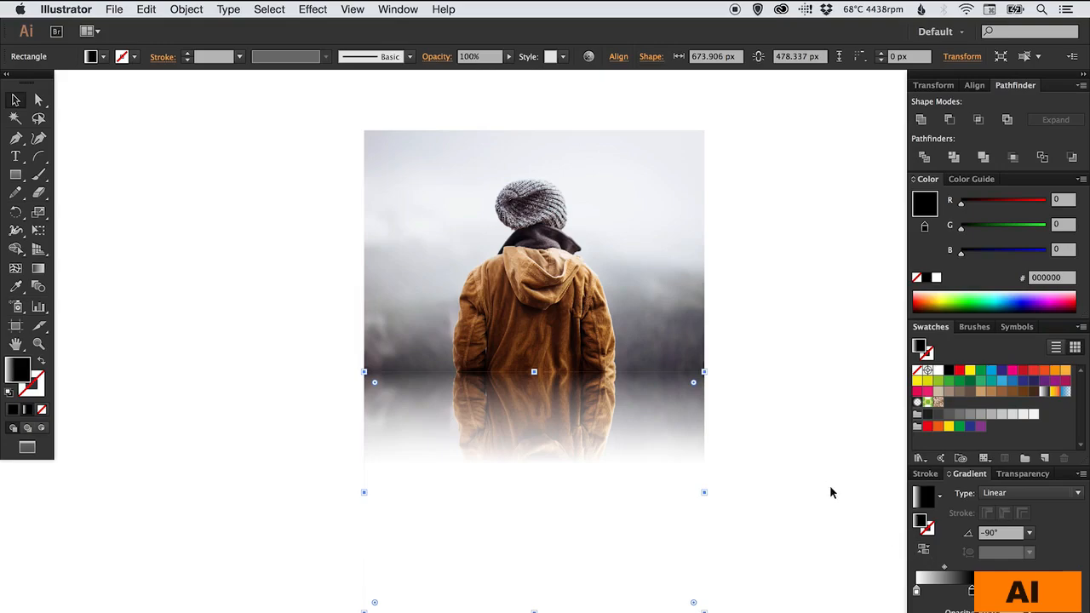
left_click_drag(972, 592, 1026, 591)
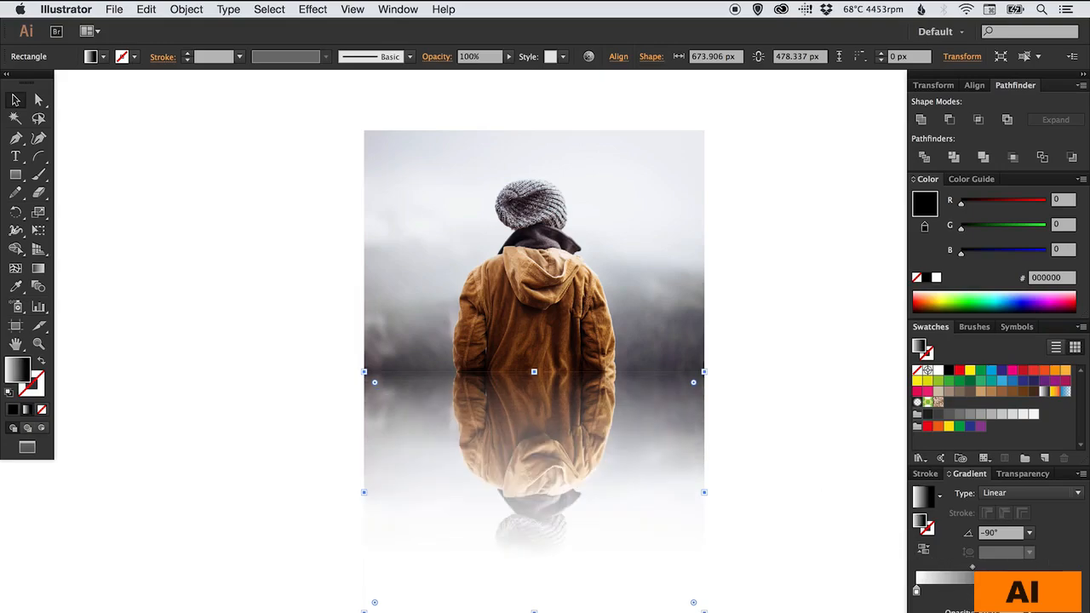
mouse_move(972, 566)
left_mouse_down()
mouse_move(954, 566)
mouse_move(975, 566)
left_mouse_up()
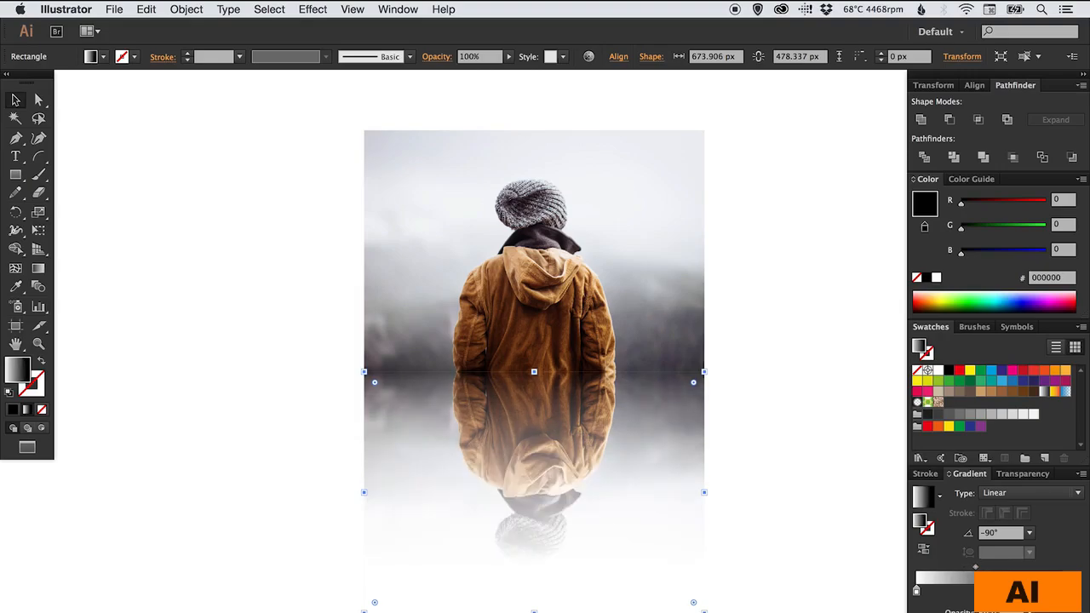
left_click_drag(1028, 591, 963, 591)
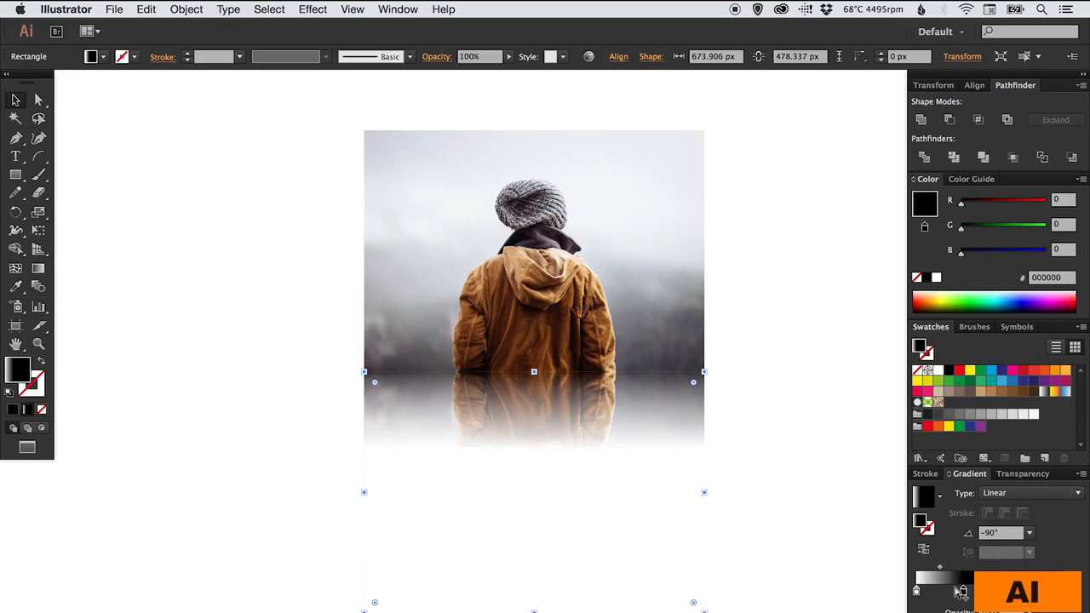
left_click_drag(965, 593, 1013, 591)
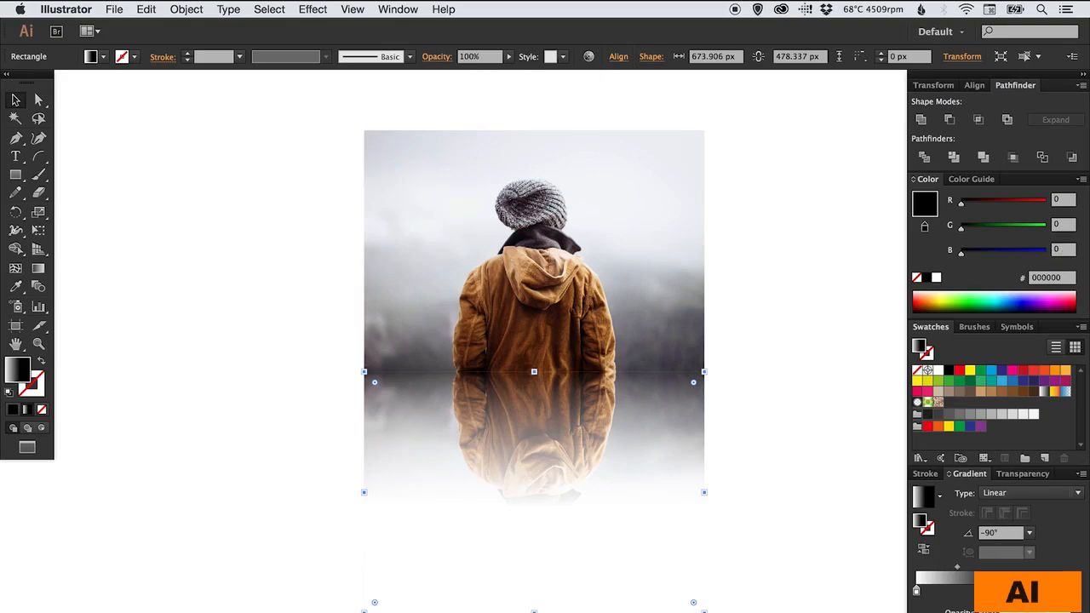
left_click_drag(996, 596, 936, 571)
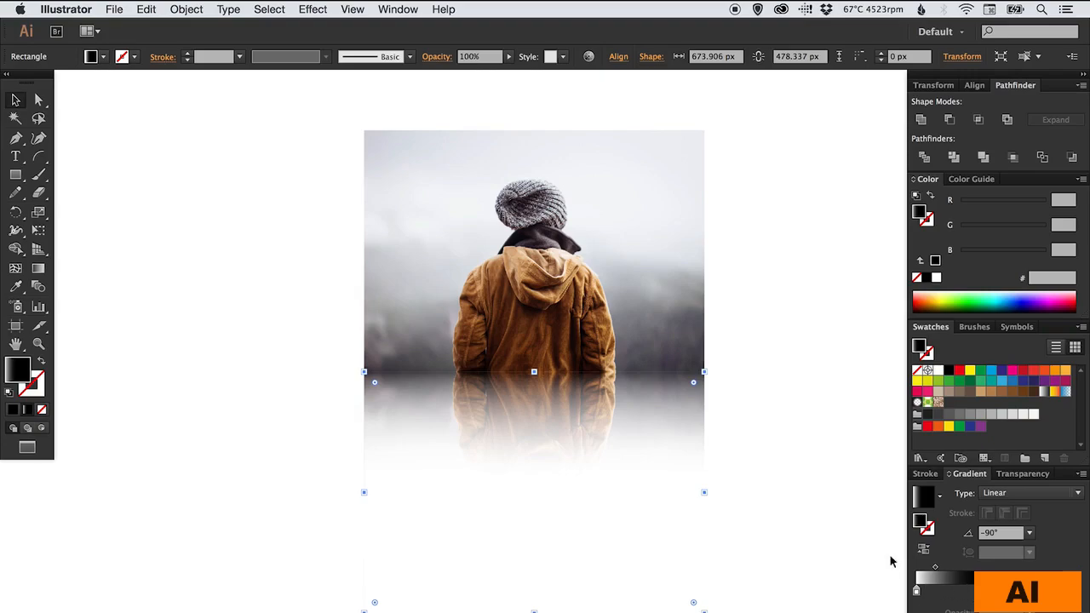
left_click(808, 441)
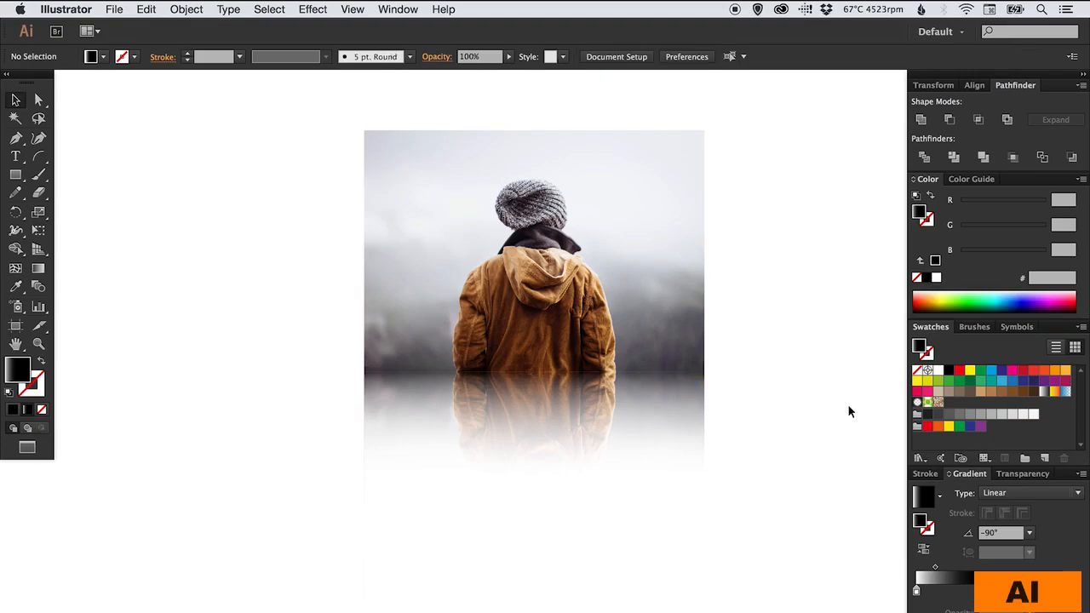
- Select the reflection rectangle and lower its opacity to 69%
left_click(1083, 75)
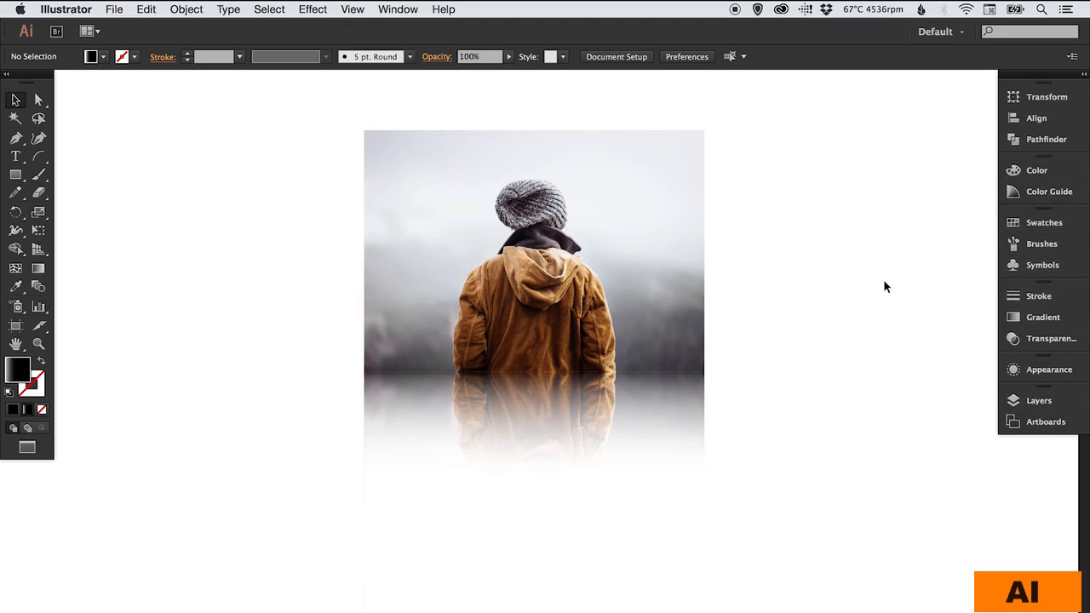
left_click_drag(663, 329, 675, 399)
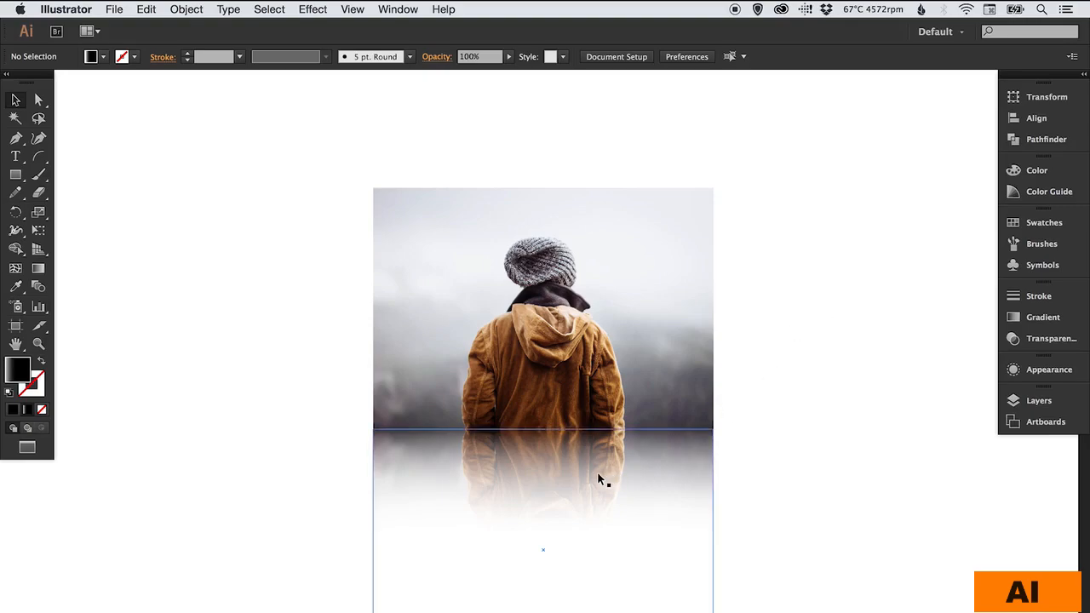
left_click(682, 474)
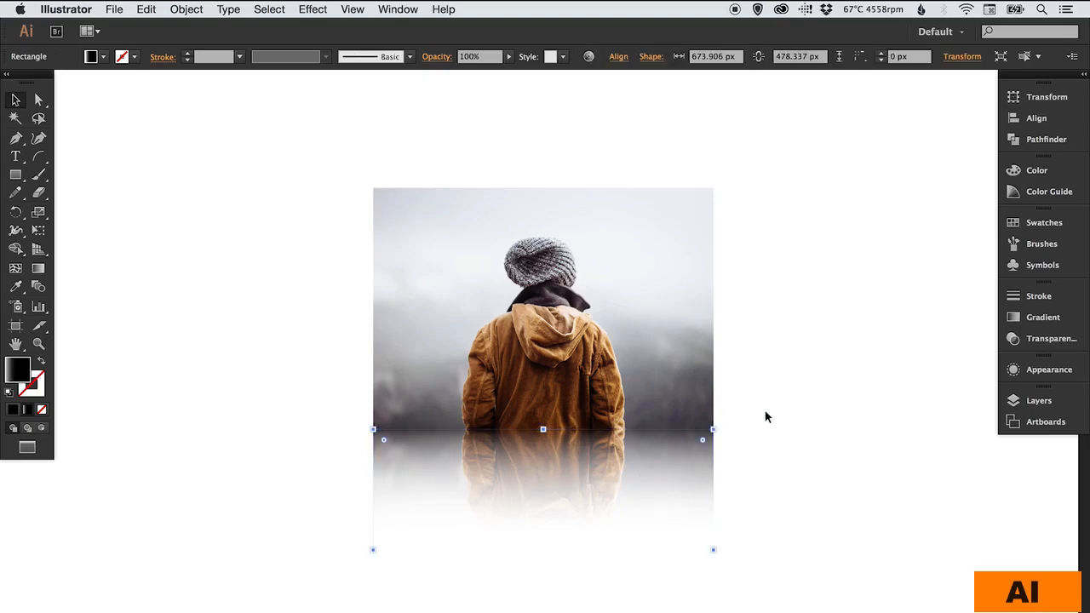
left_click(1046, 343)
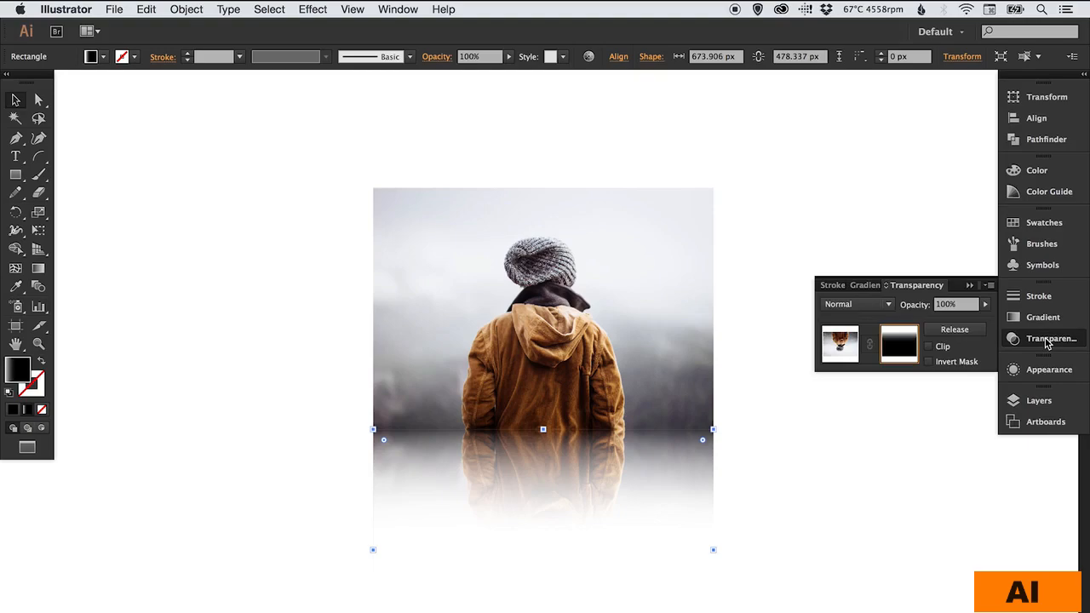
left_click_drag(986, 305, 1004, 322)
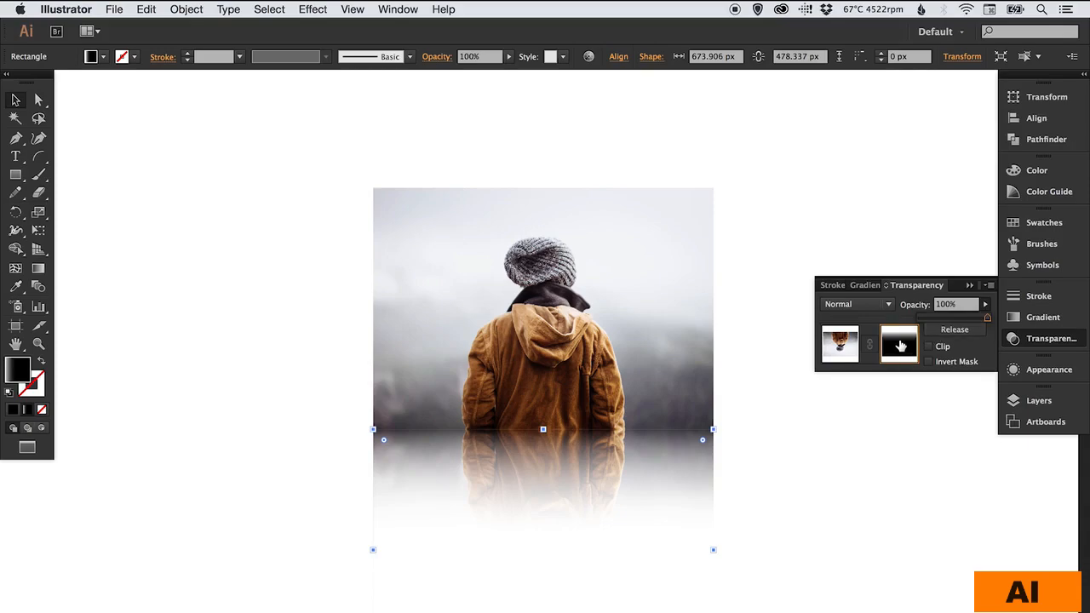
- Exit mask editing and set the reflection's opacity to 30%
left_click(841, 343)
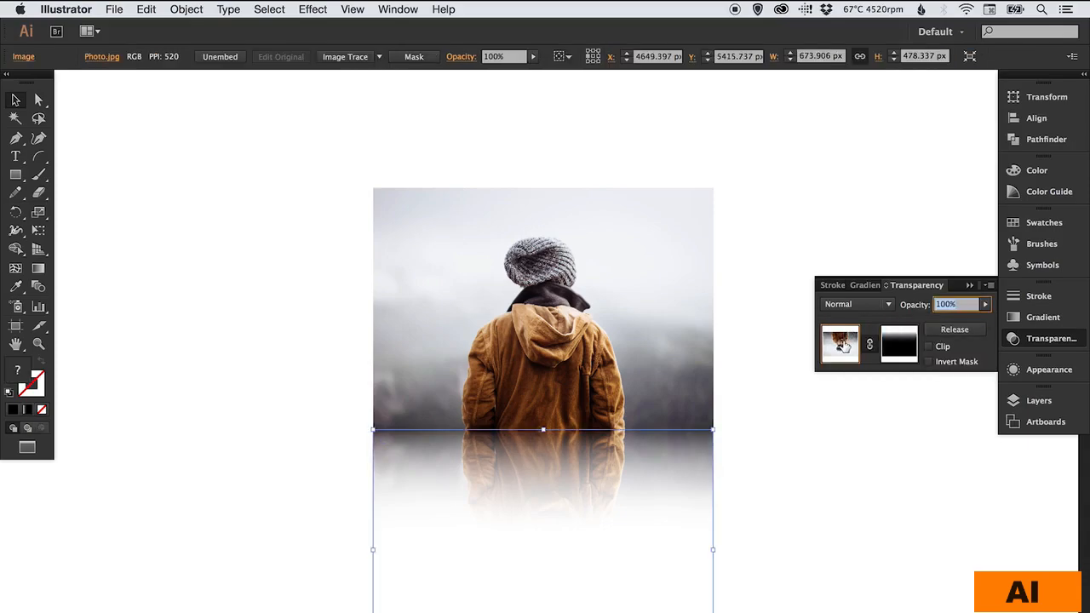
left_click(985, 304)
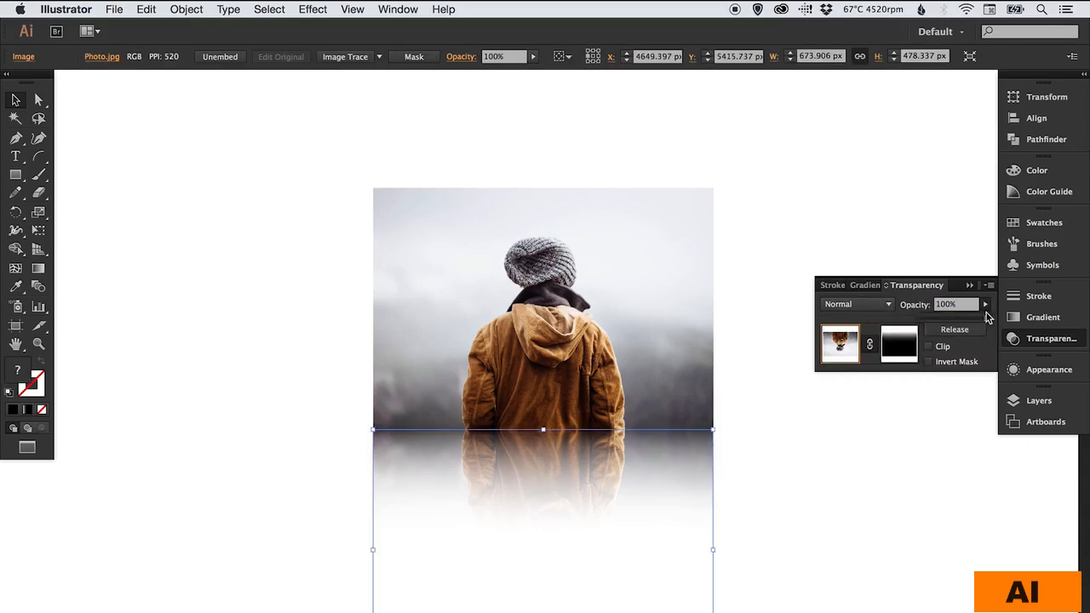
left_click_drag(969, 322, 932, 323)
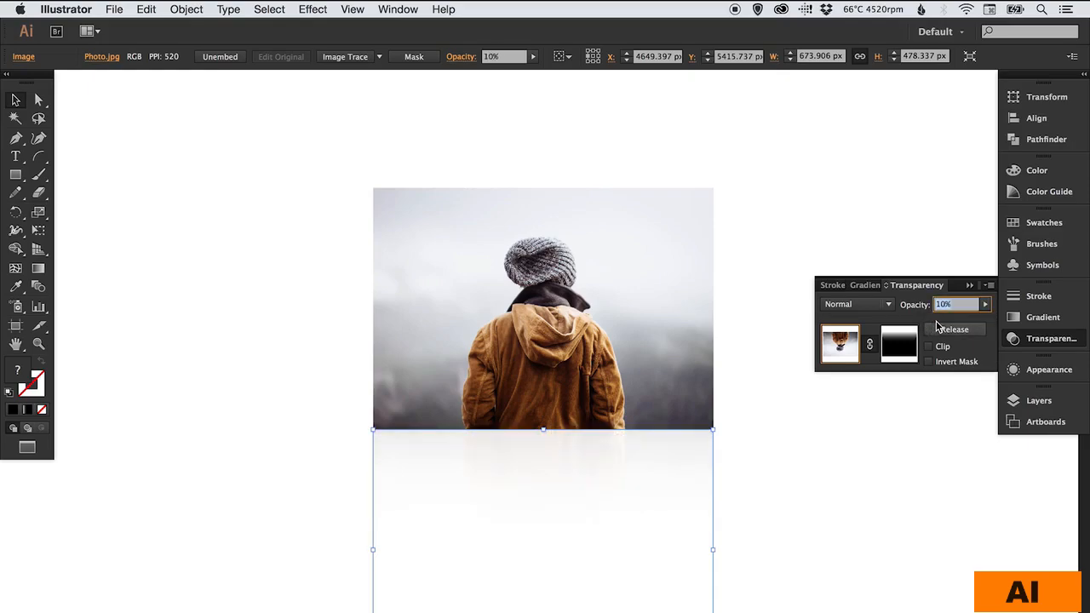
left_click(986, 304)
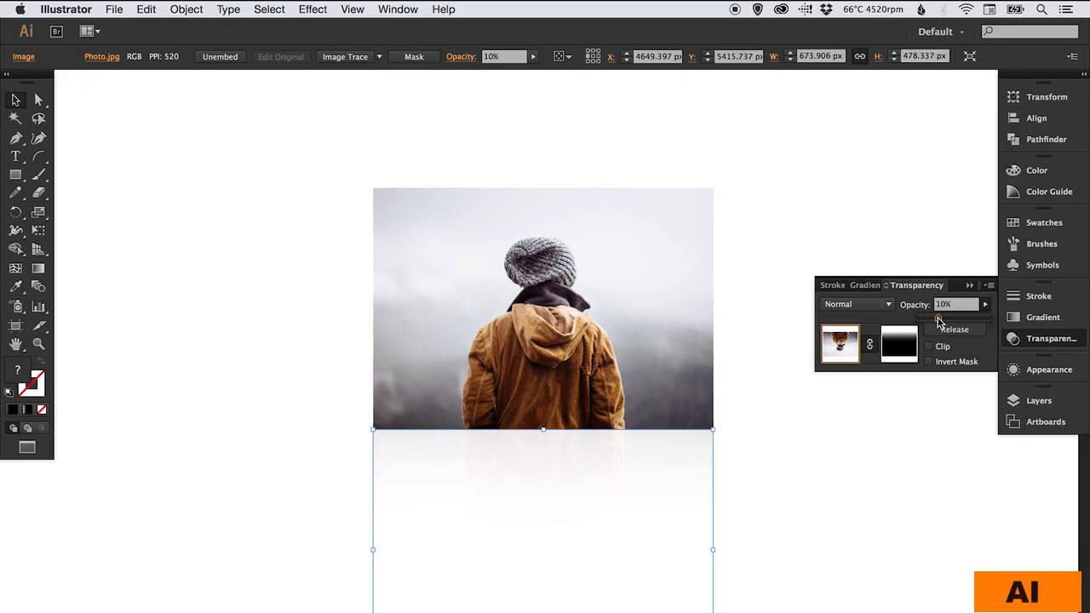
left_click_drag(938, 321, 941, 321)
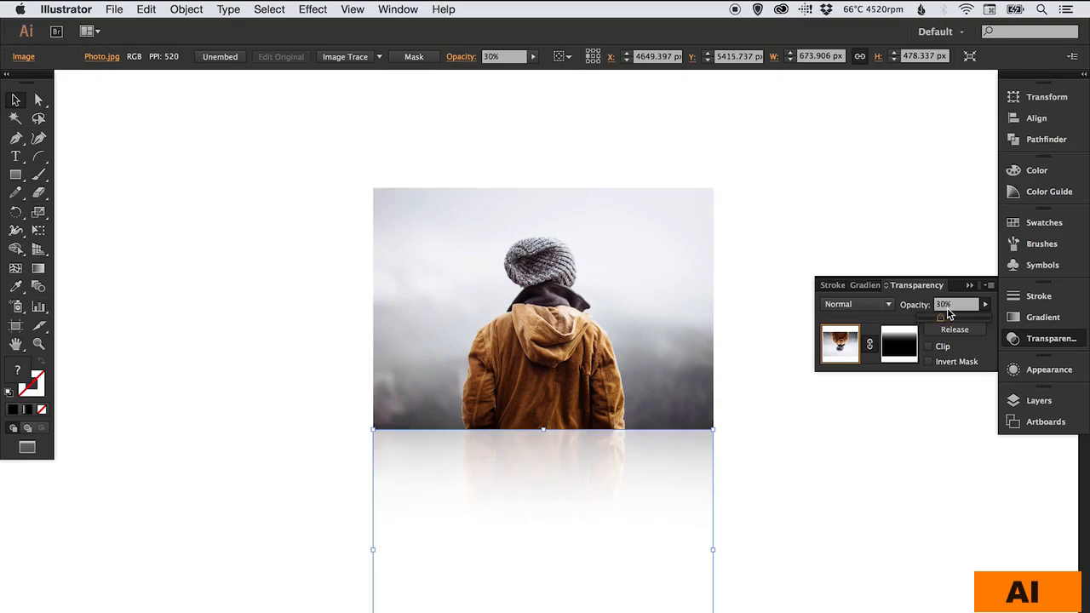
left_click(1047, 341)
left_click(801, 377)
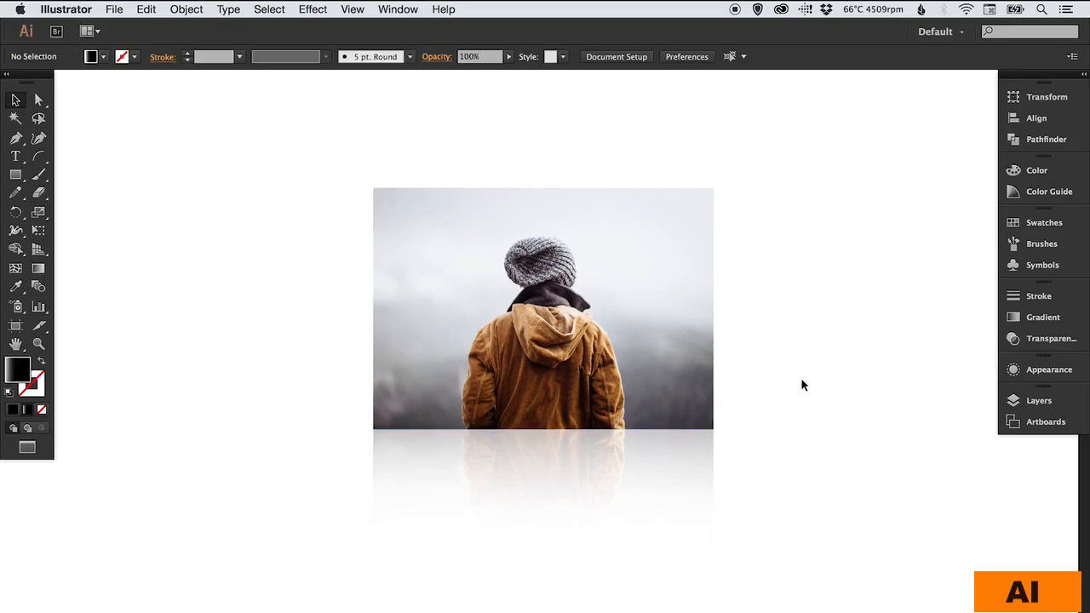
- Recheck the reflection's mask and opacity, then zoom in on the photo
left_click_drag(732, 362, 746, 345)
left_click(1032, 341)
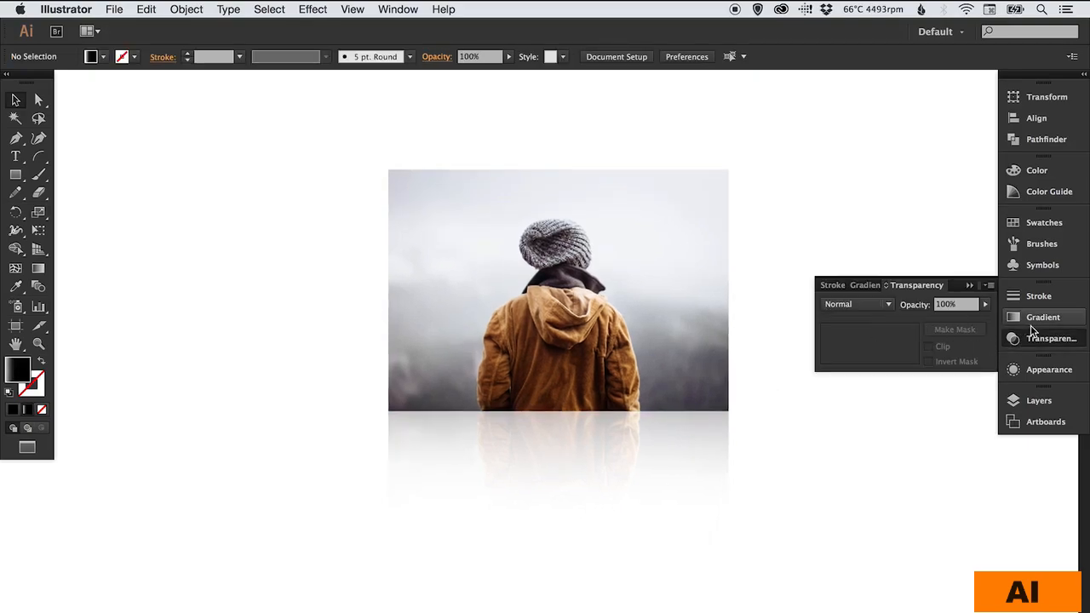
left_click(665, 420)
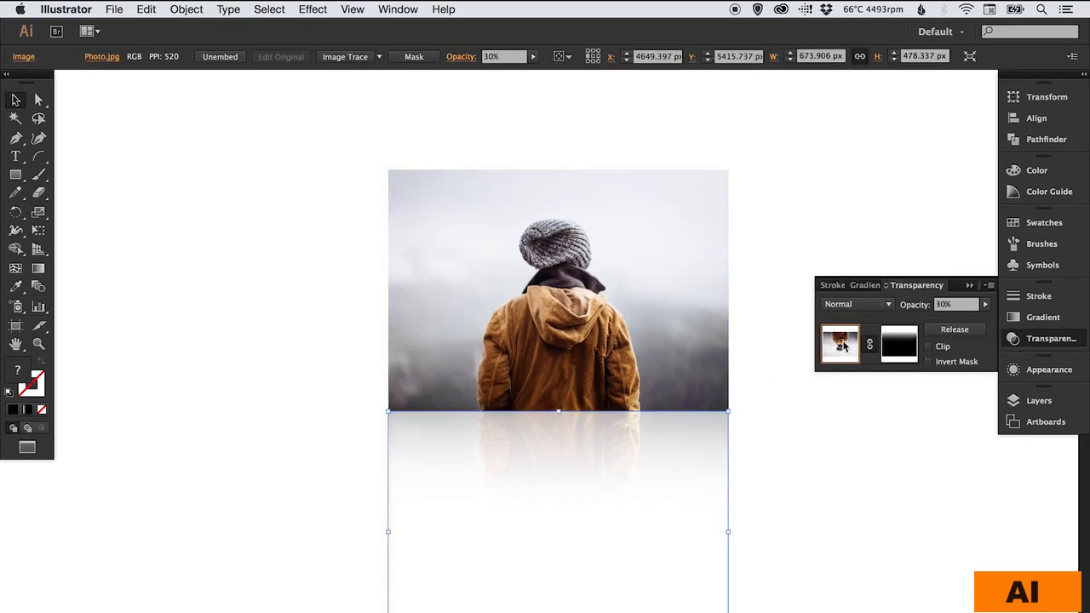
left_click(1052, 340)
left_click(792, 434)
key("z")
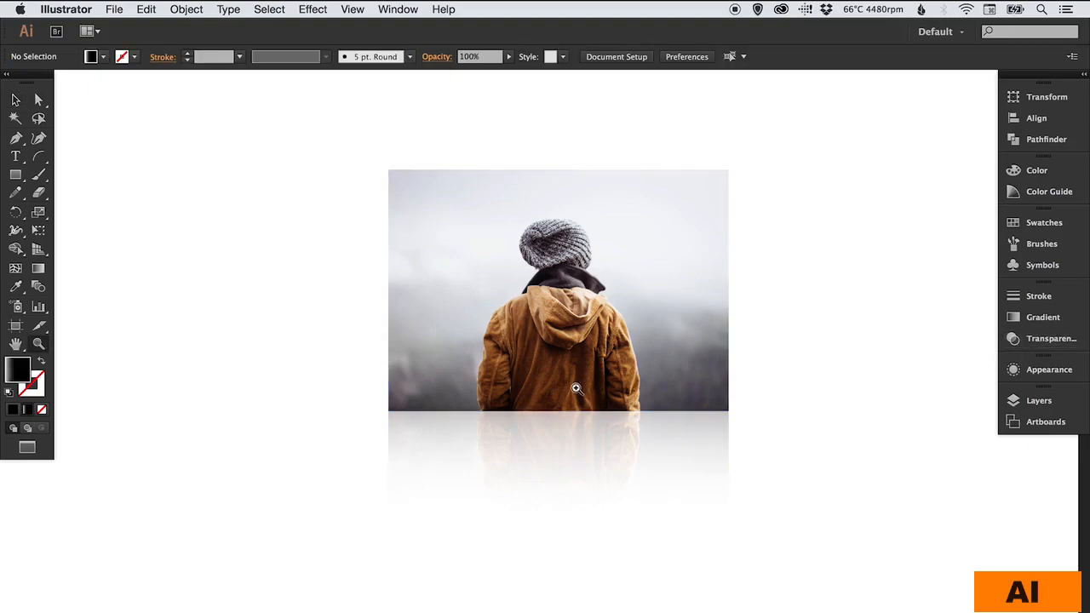
left_click(567, 356)
key("v")
left_click_drag(563, 364, 578, 416)
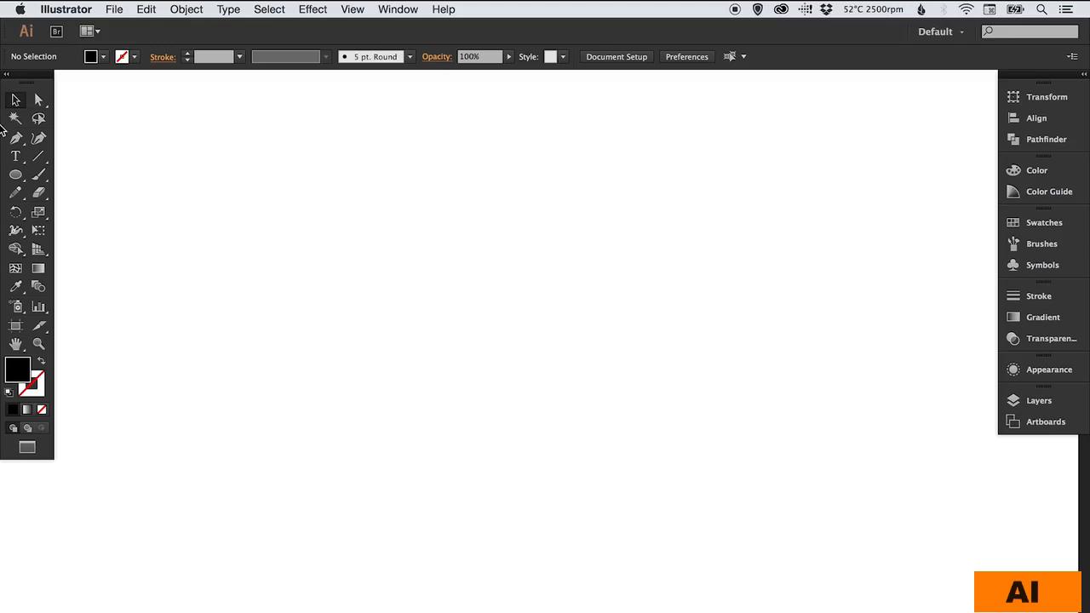
- Type the word TEXTURE in bold Myriad Pro on the blank canvas
left_click(15, 155)
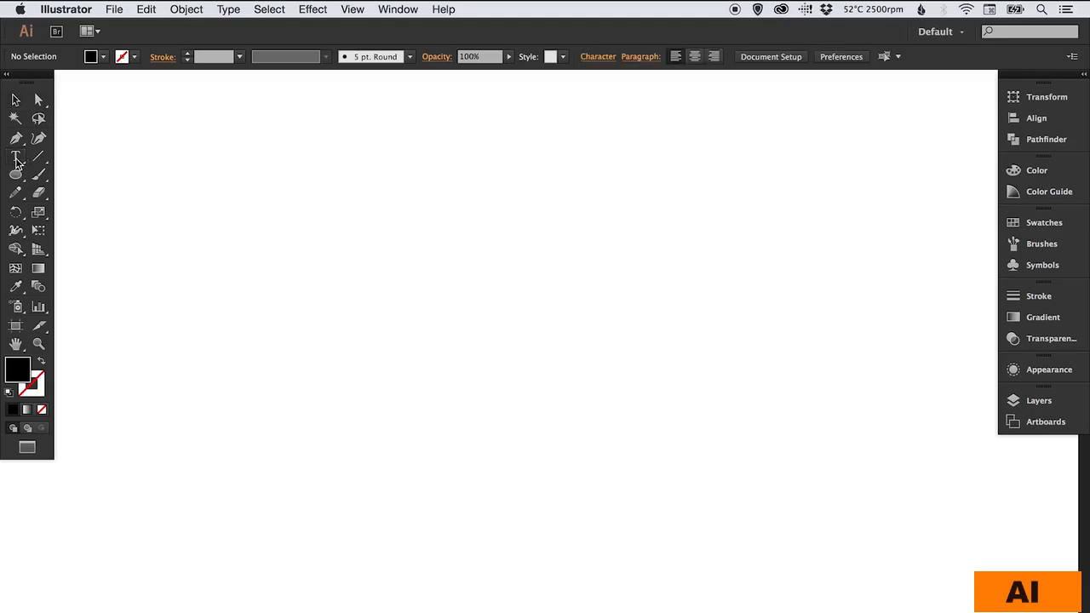
left_click(397, 341)
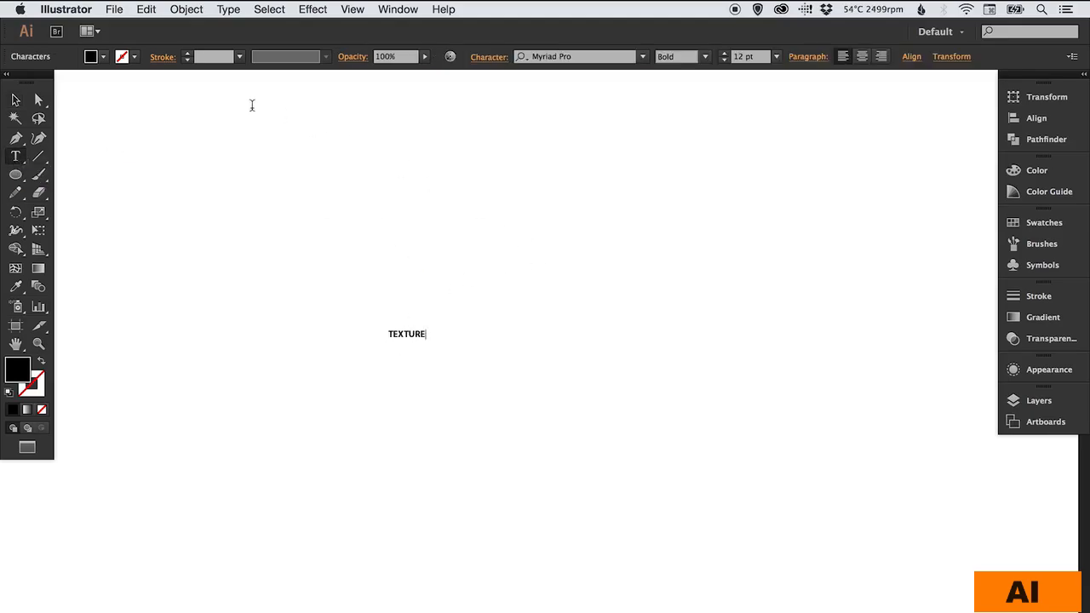
left_click(18, 101)
- Scale TEXTURE up into a large headline and move it toward the page centre
key("s")
left_click_drag(440, 325, 698, 164)
key("v")
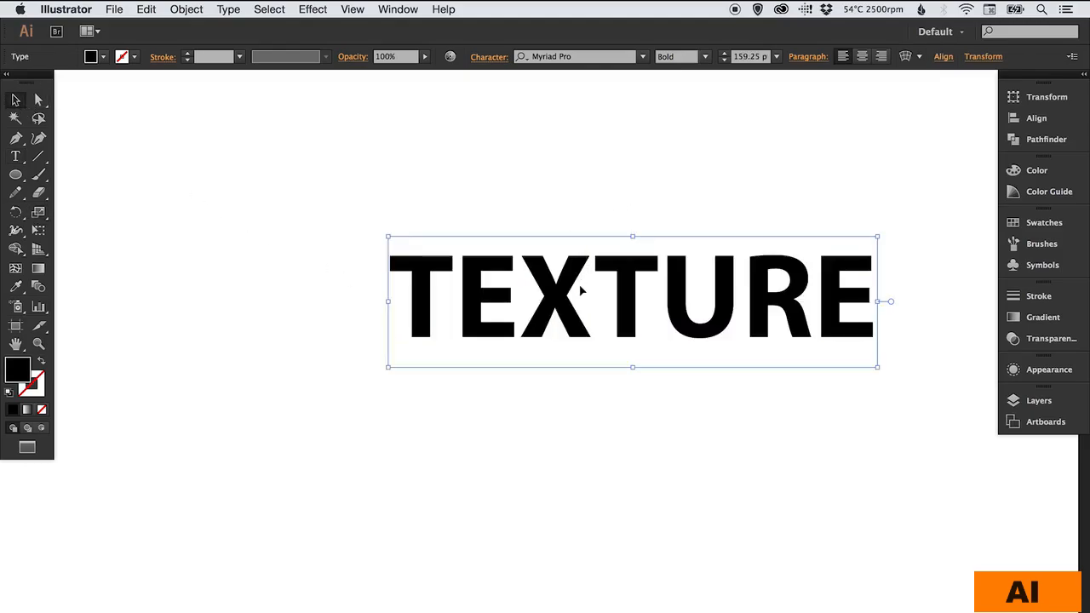
left_click_drag(578, 288, 467, 344)
left_click(514, 263)
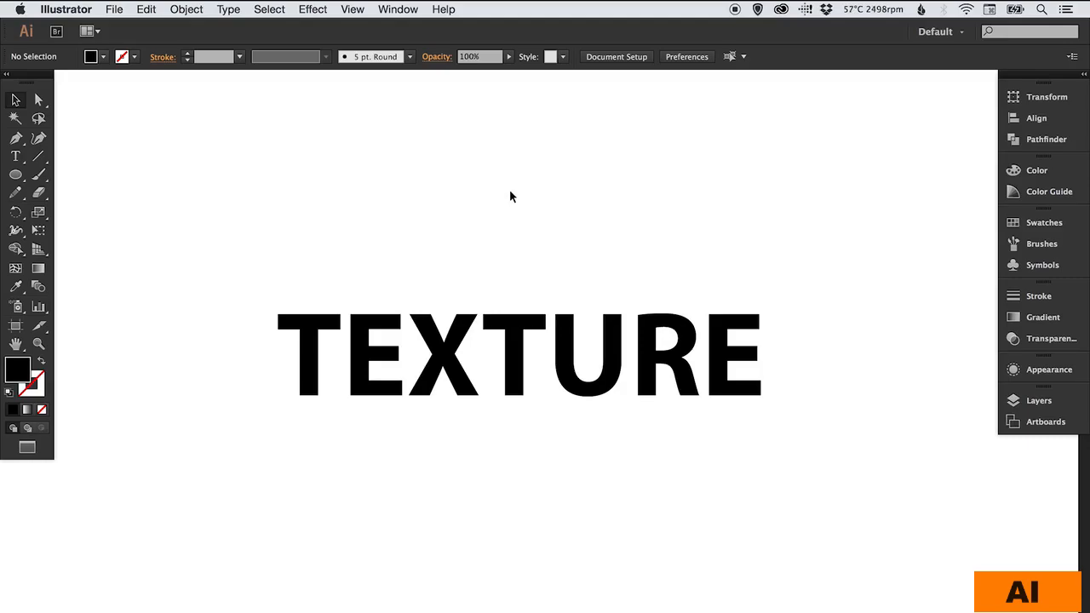
- Open the Artistic Textures library from the Symbols panel's Open Symbol Library menu
left_click(1043, 267)
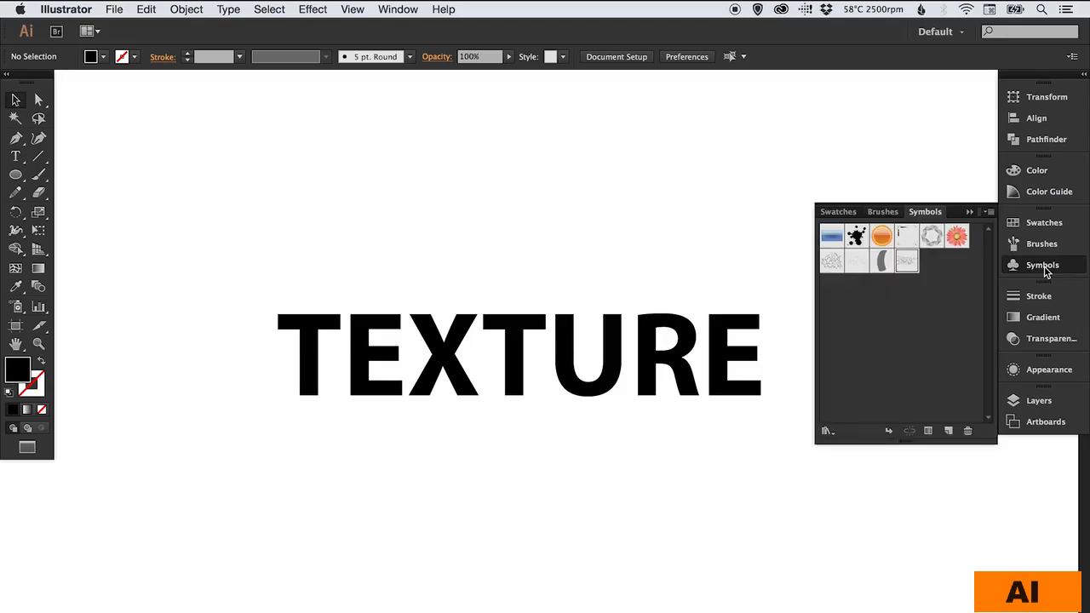
left_click(988, 213)
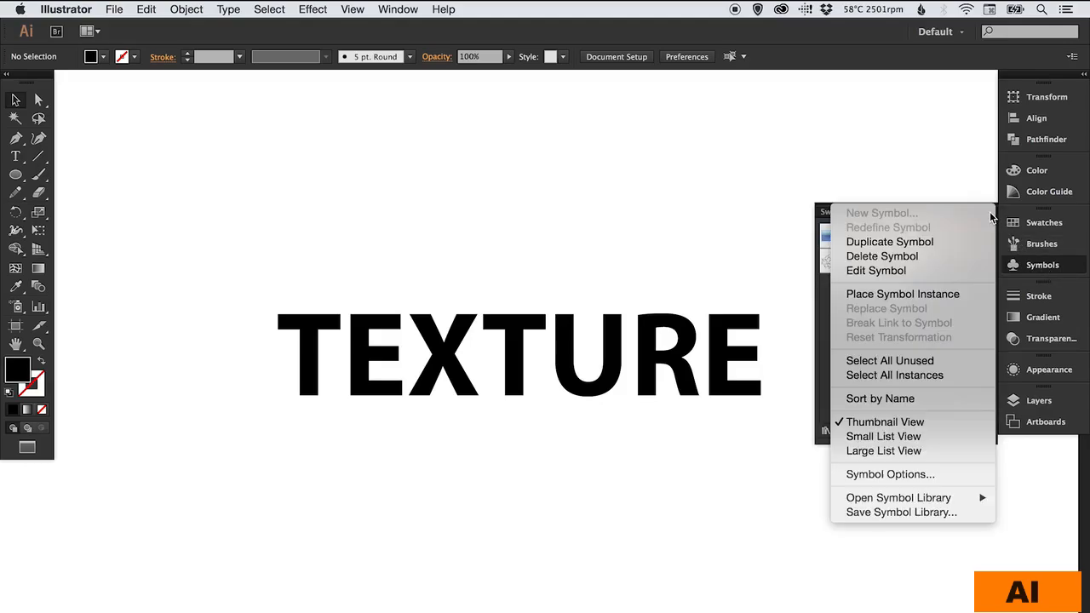
mouse_move(894, 498)
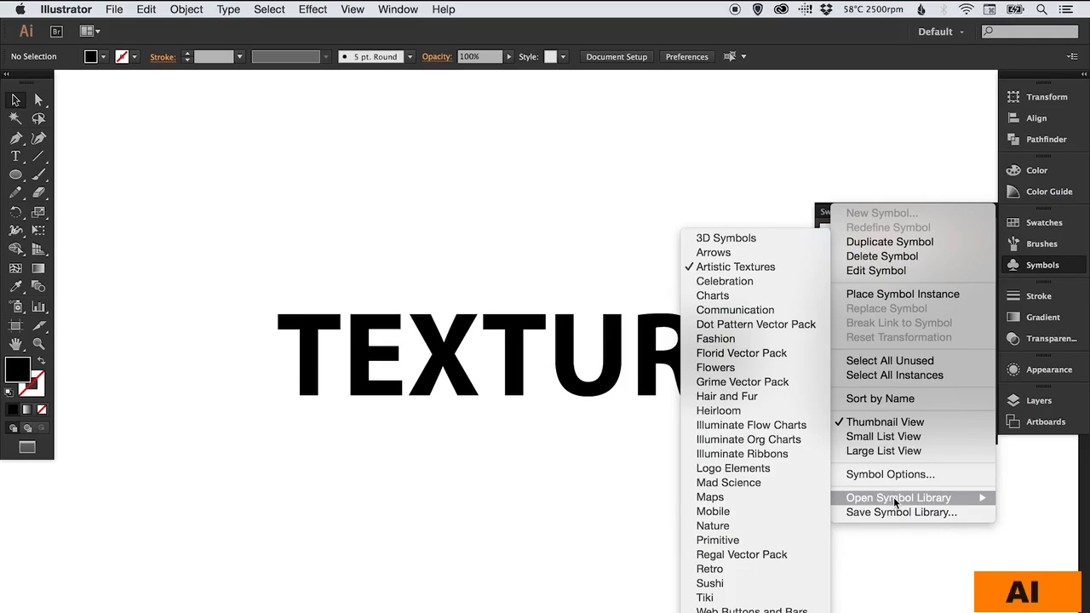
left_click(722, 267)
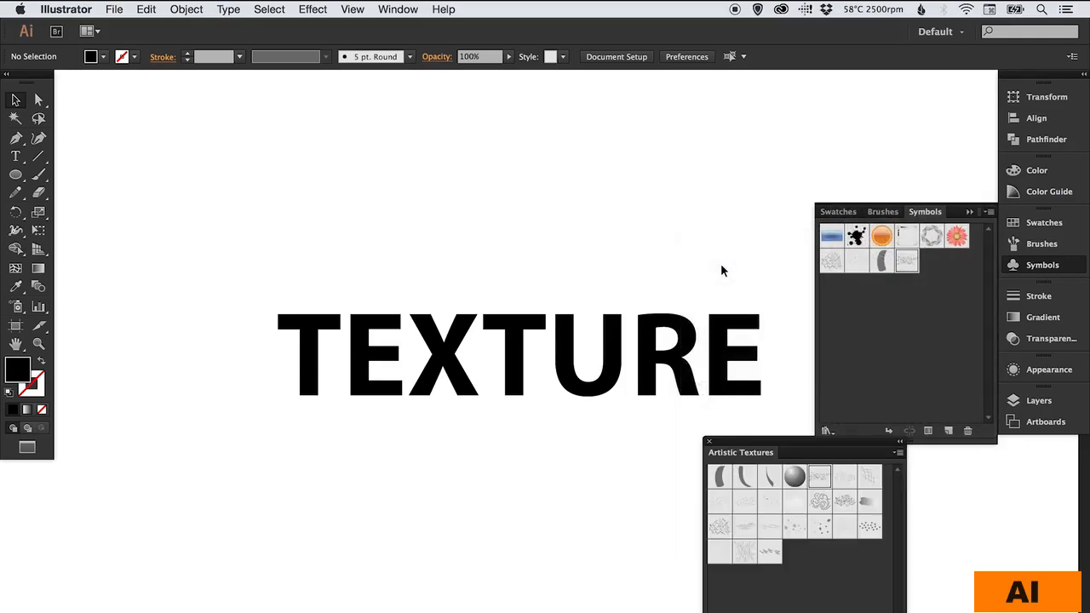
- Drag the Charcoal symbol from Artistic Textures onto the canvas below TEXTURE
left_click(1019, 266)
left_click_drag(865, 437, 931, 427)
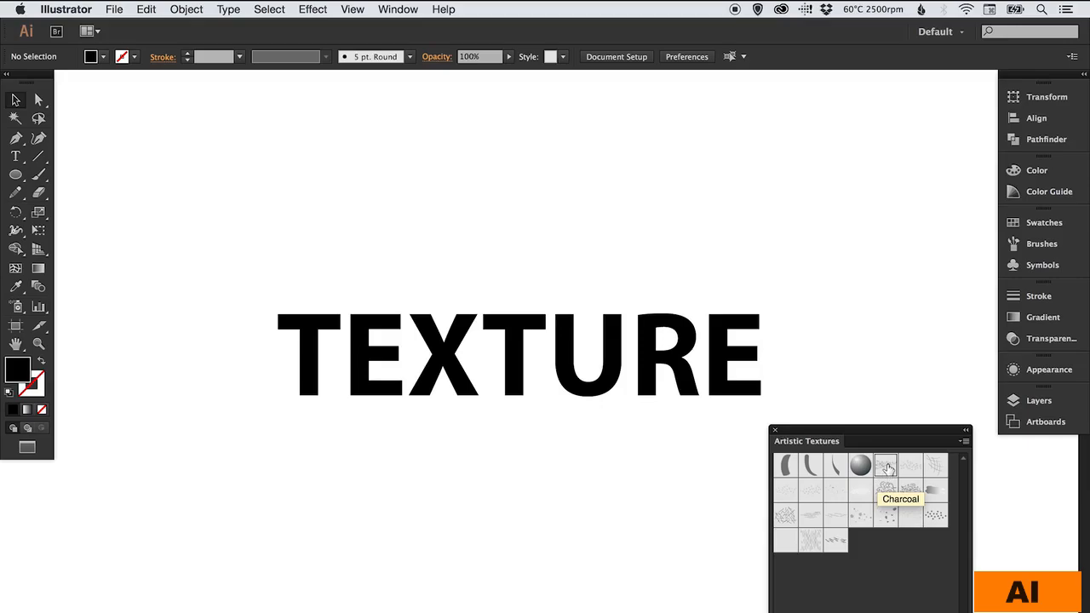
left_click_drag(888, 470, 477, 494)
- Scale the Charcoal texture to about twice its size, close the library, and nudge it into place
key("s")
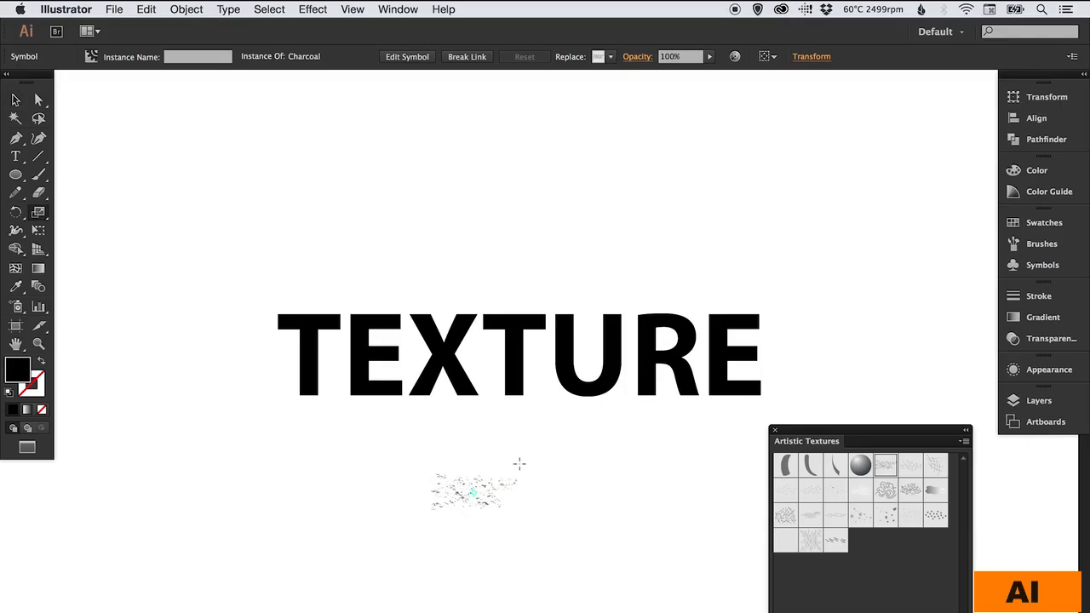
left_click_drag(518, 461, 656, 353)
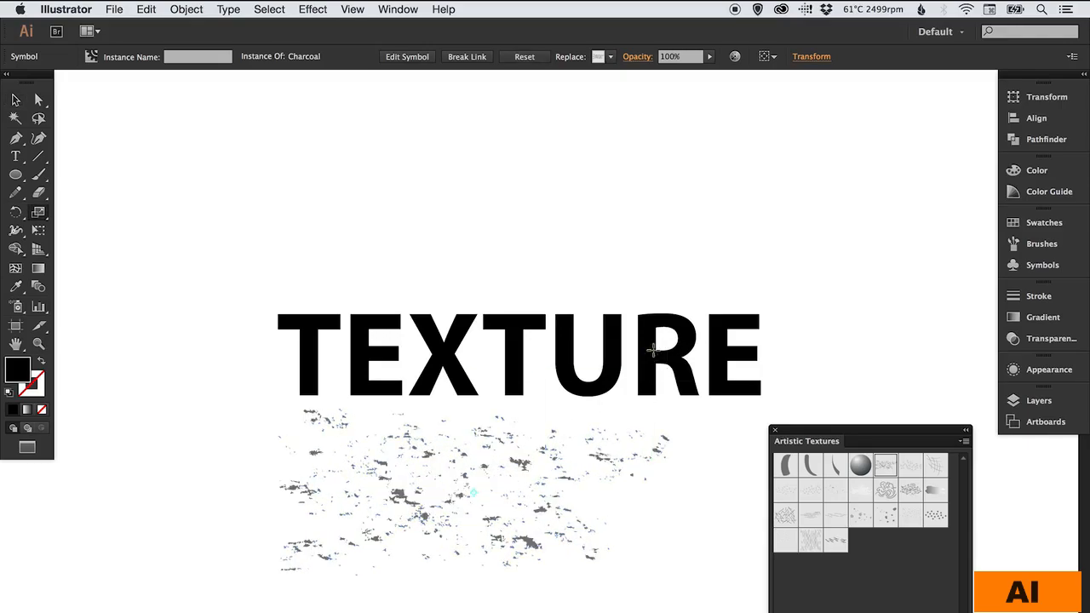
key("v")
left_click(708, 411)
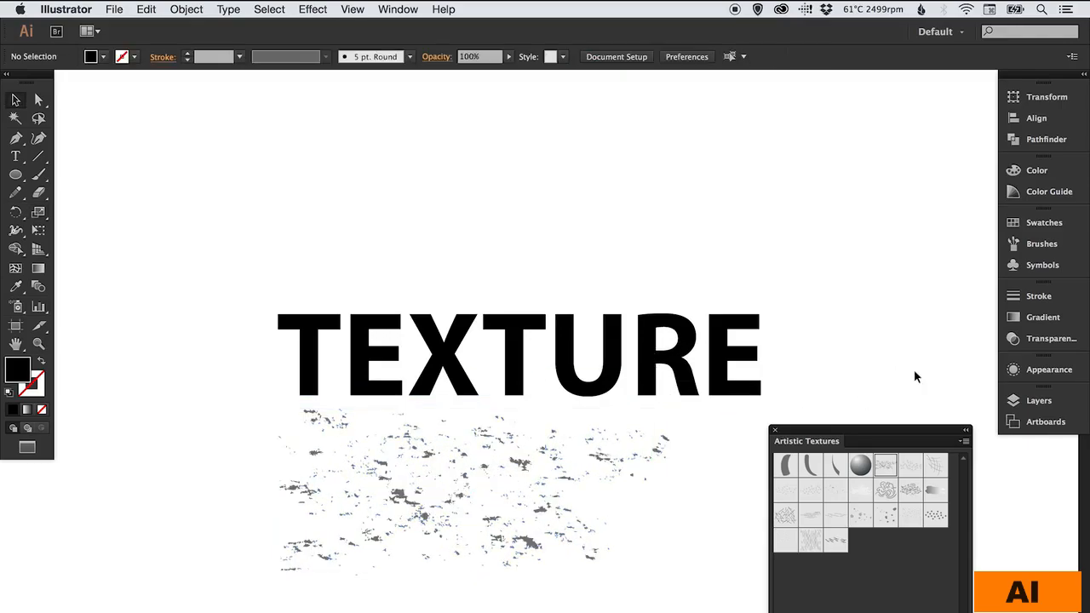
left_click(774, 429)
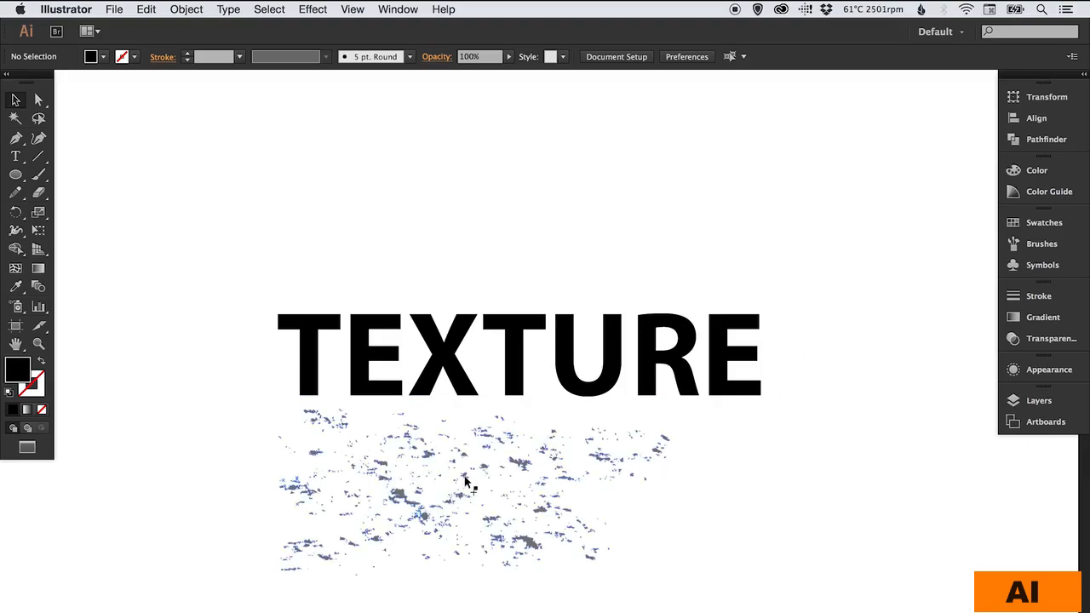
left_click_drag(465, 482, 484, 502)
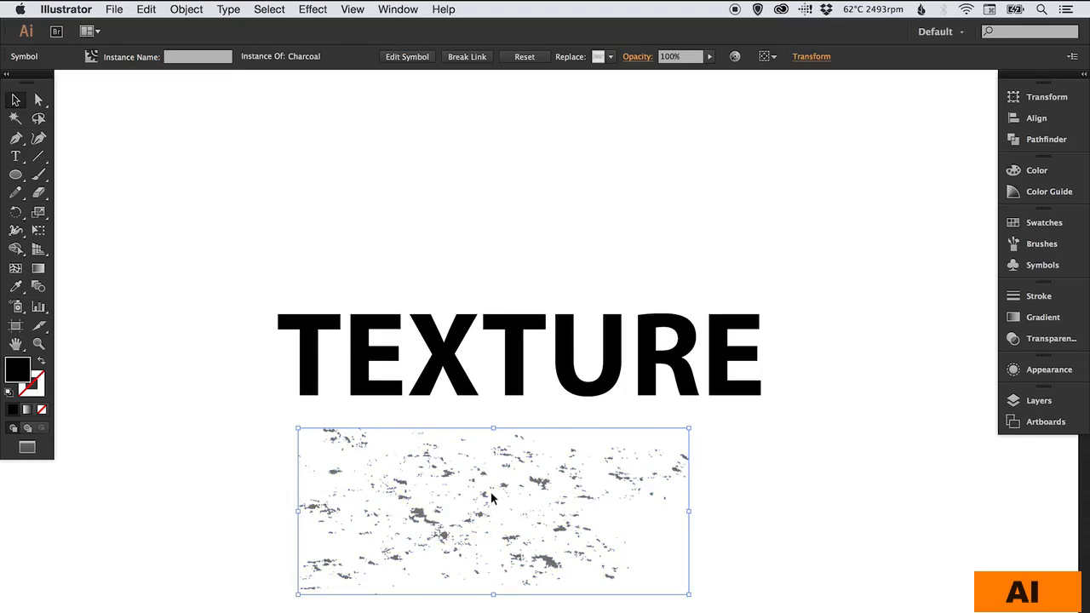
- Expand the Charcoal symbol into editable artwork
left_click(195, 9)
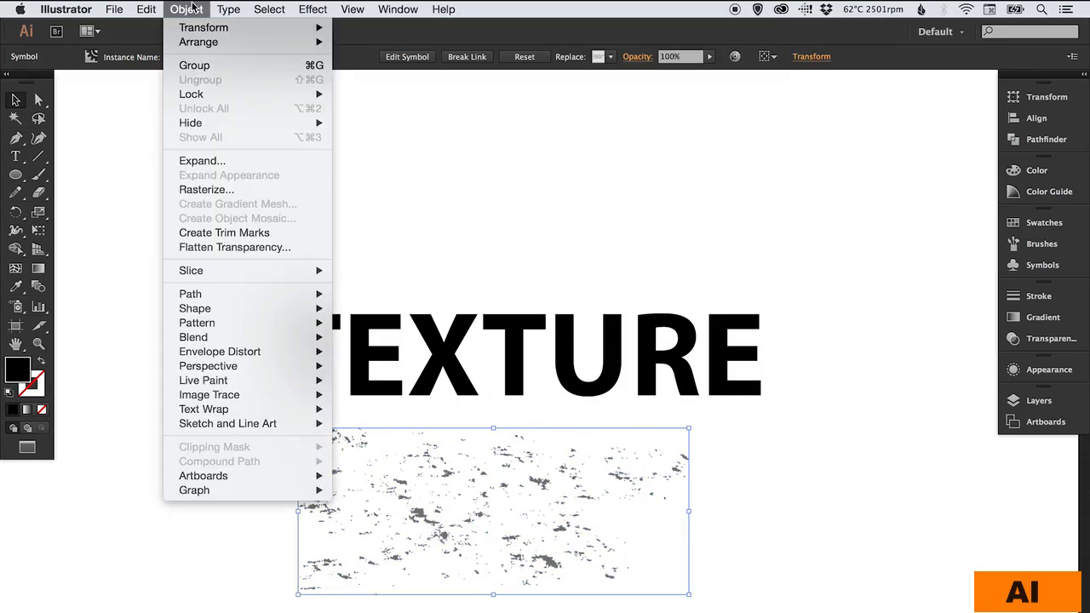
left_click(203, 163)
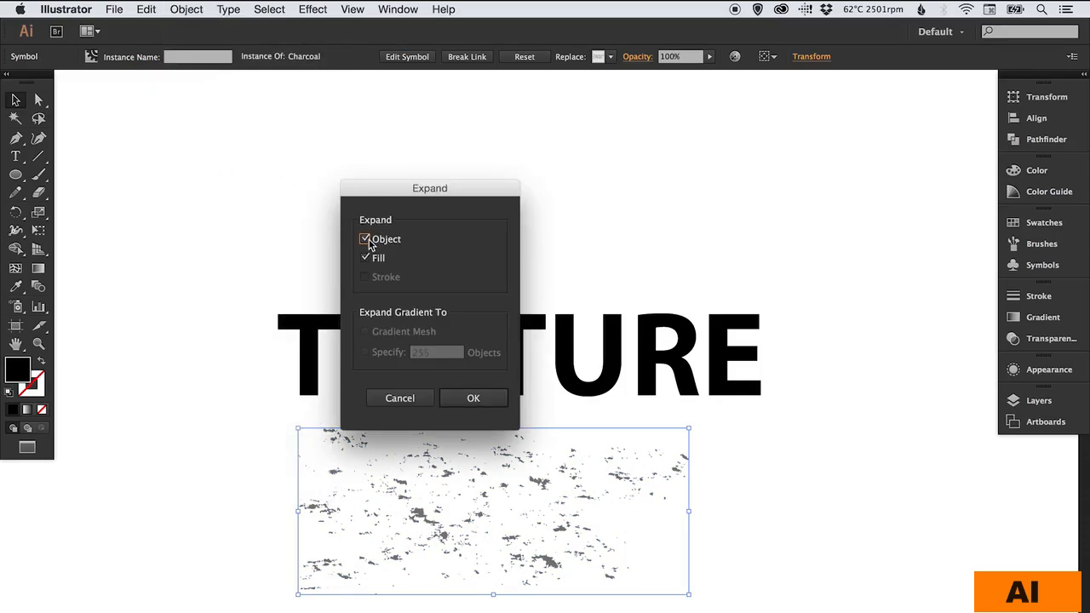
left_click(472, 400)
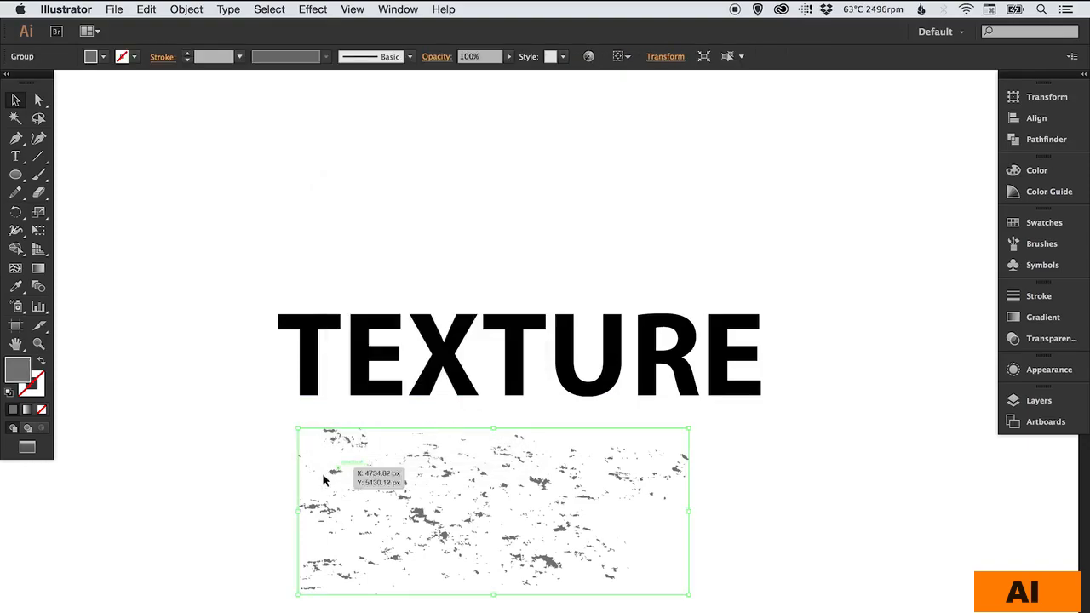
left_click(232, 502)
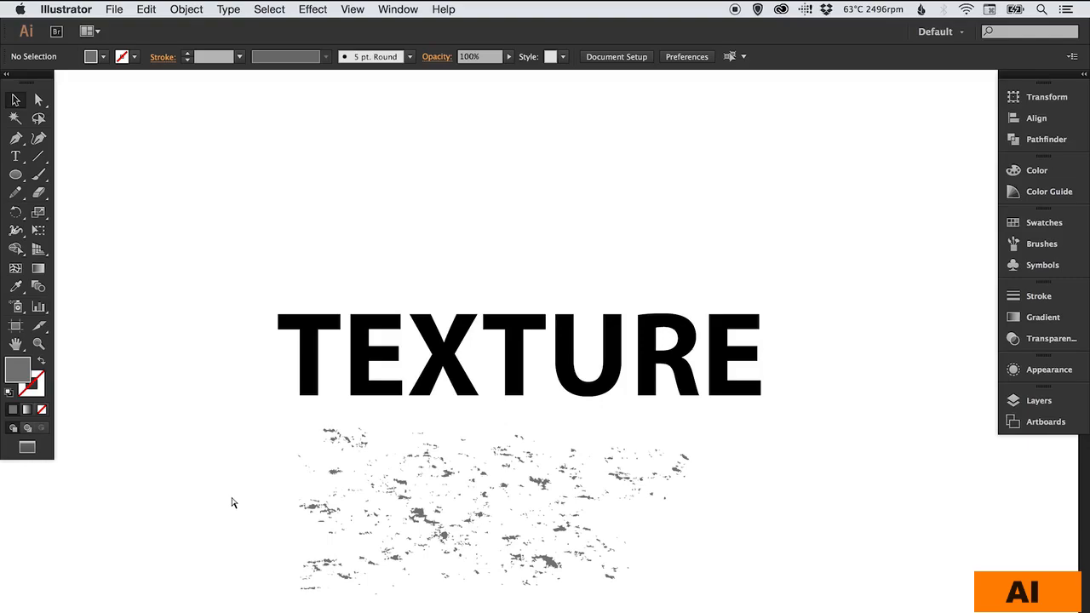
- Switch to Outline view, zoom into the texture contours, then zoom back out
key("super+y")
key("z")
left_click_drag(300, 430, 576, 543)
left_click_drag(466, 390, 397, 392)
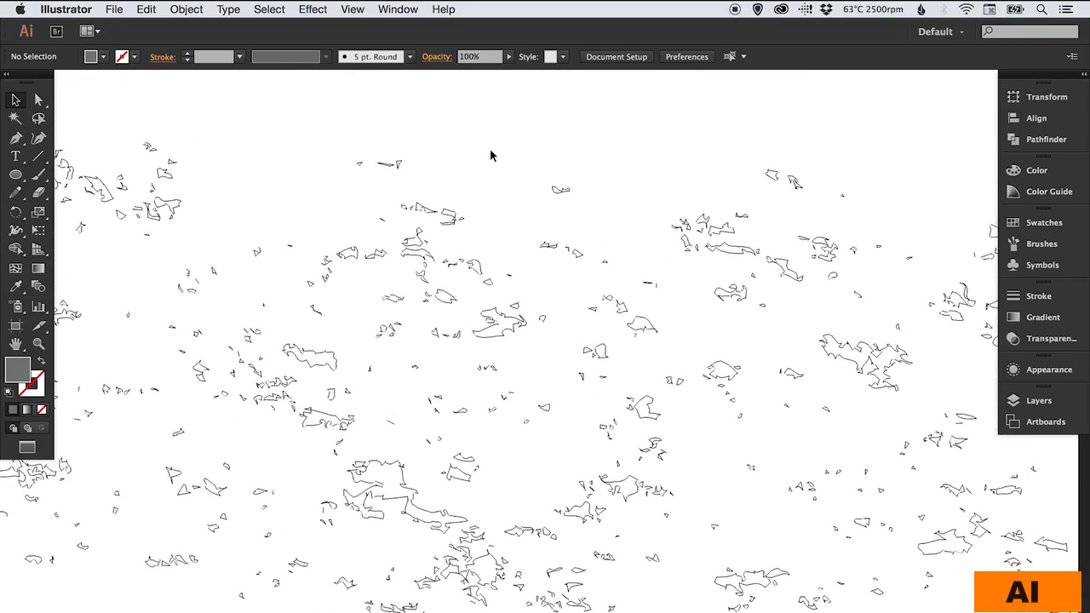
key("super+minus")
key("super+minus")
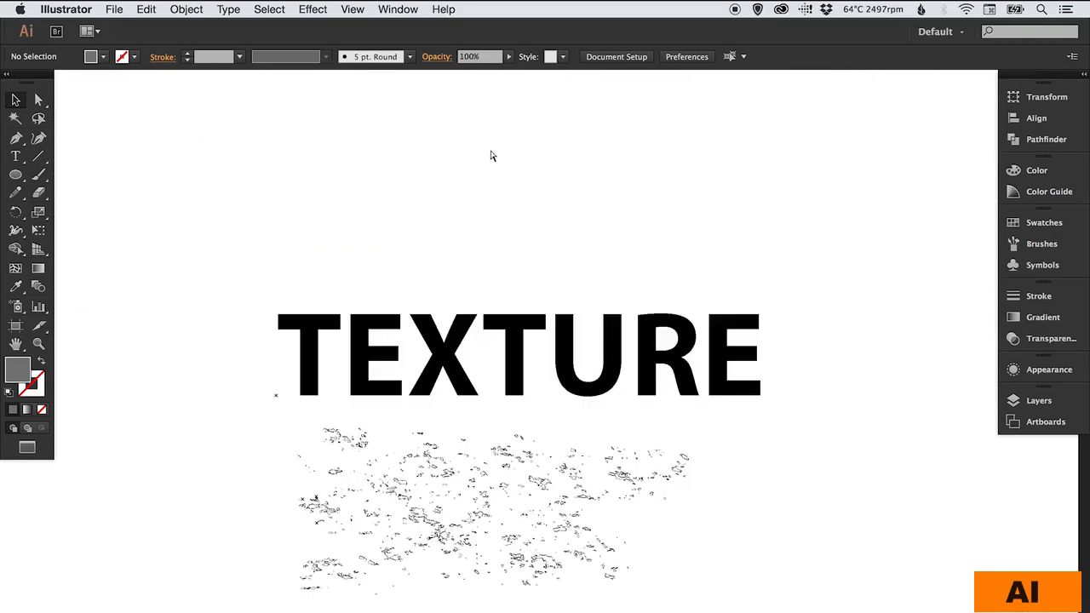
left_click_drag(497, 297, 487, 250)
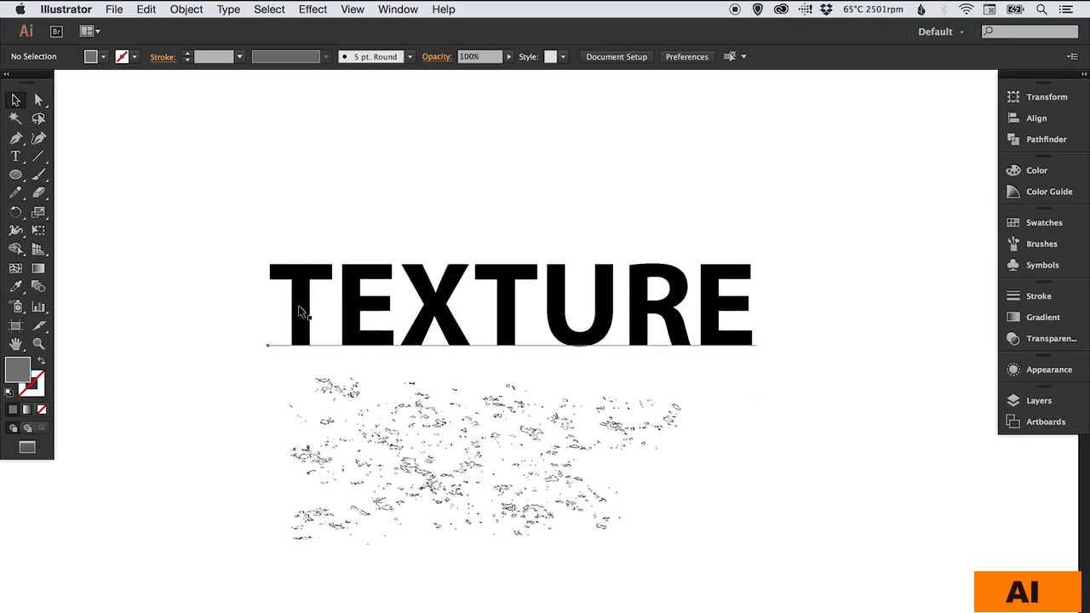
- Move the charcoal texture up and scale it so it covers the whole TEXTURE word
left_click(432, 414)
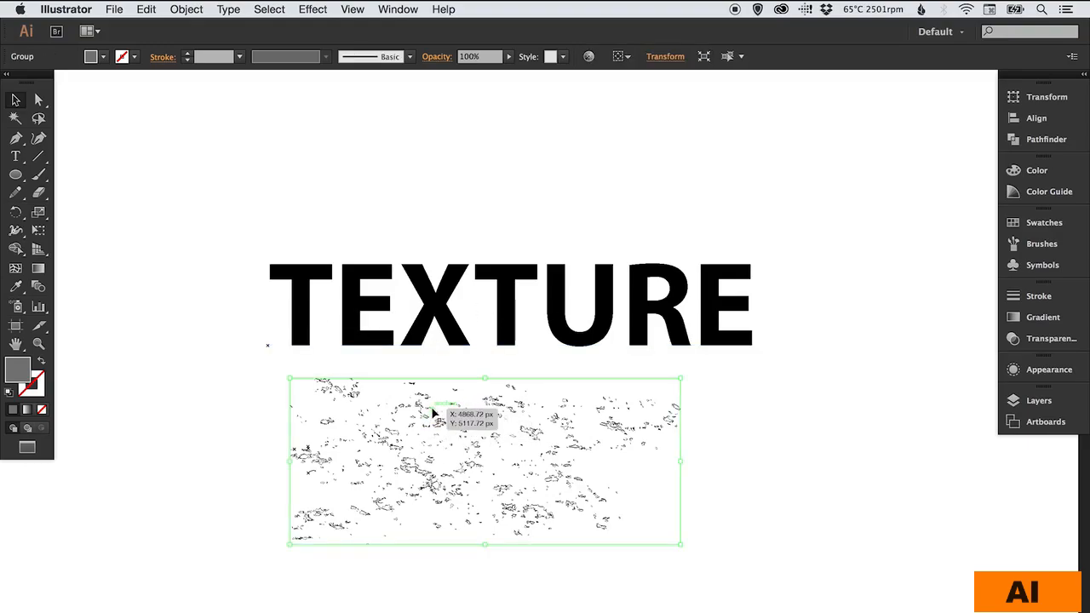
left_click_drag(438, 430, 402, 380)
left_click_drag(645, 331, 782, 249)
left_click_drag(392, 524, 409, 467)
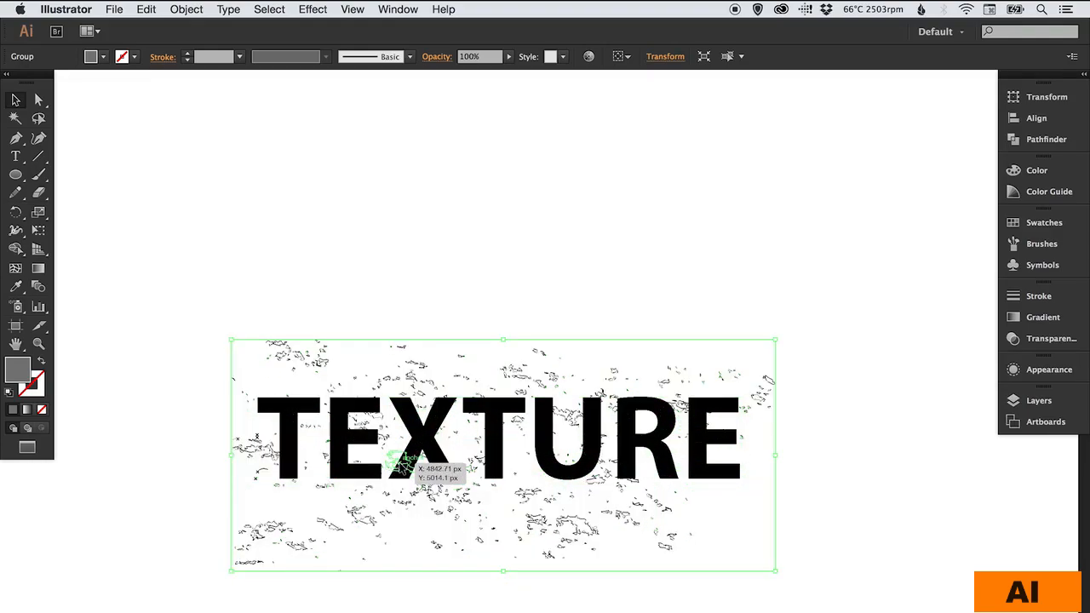
left_click(1034, 226)
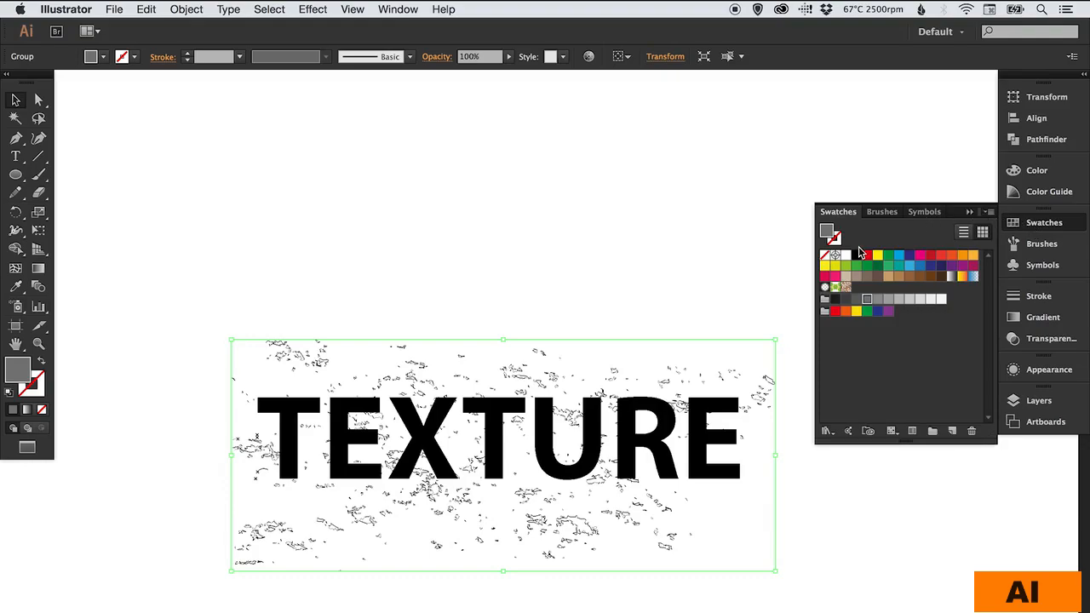
- Fill the charcoal texture with black from the Swatches panel
left_click(857, 256)
left_click(1031, 226)
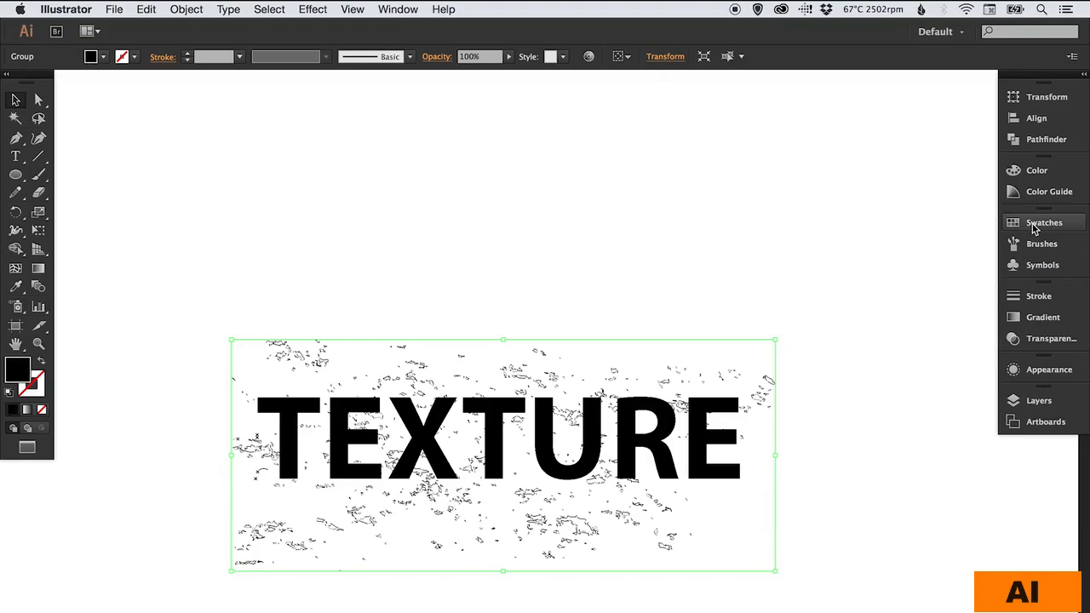
left_click(487, 237)
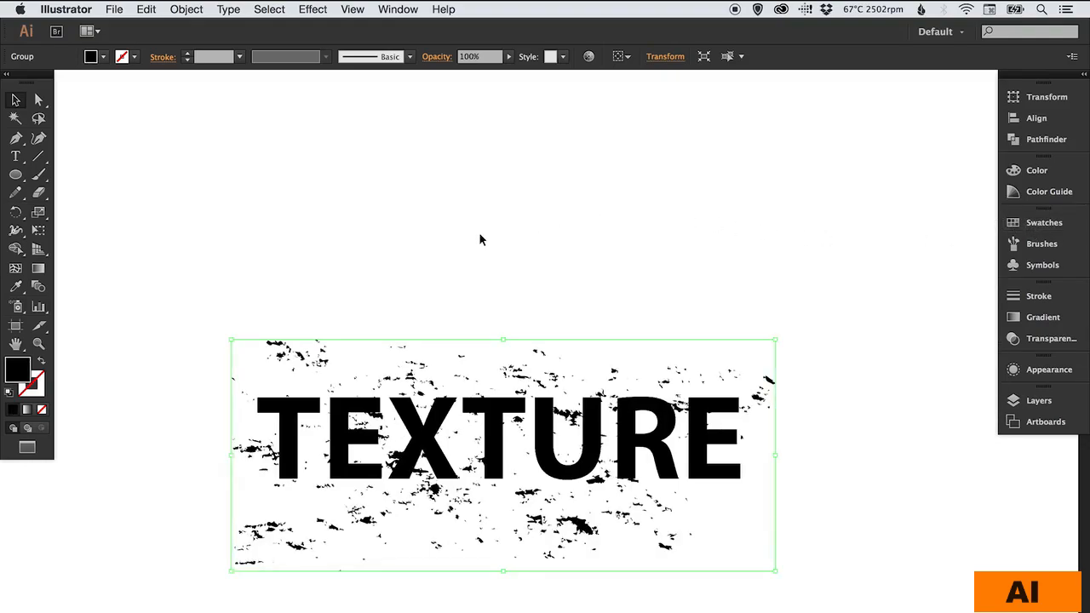
- Try red, yellow and green fills, return to black, then select lettering and texture together
left_click(1032, 223)
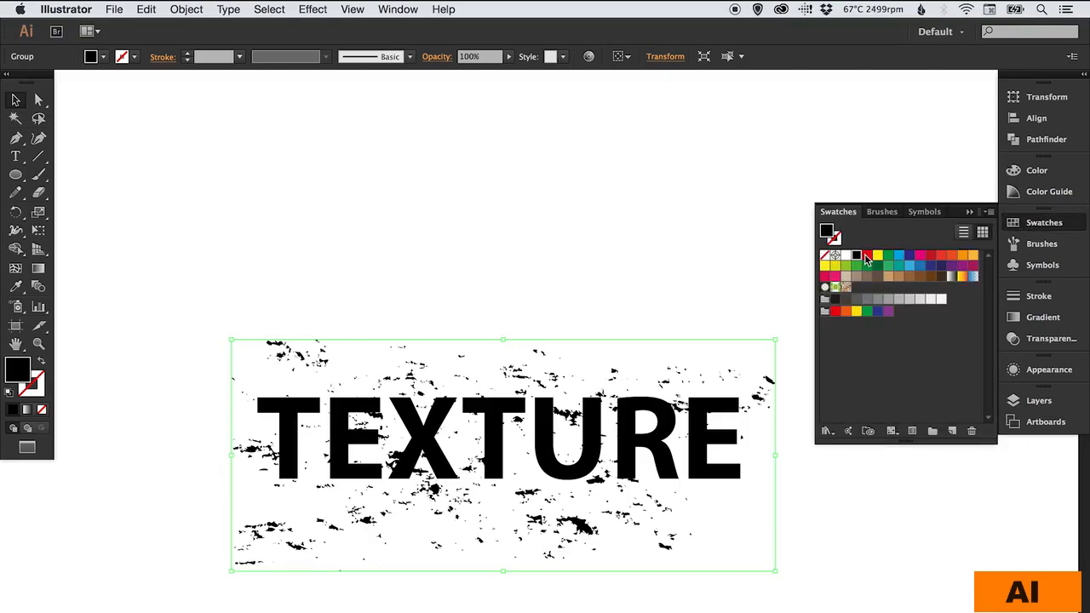
left_click(866, 256)
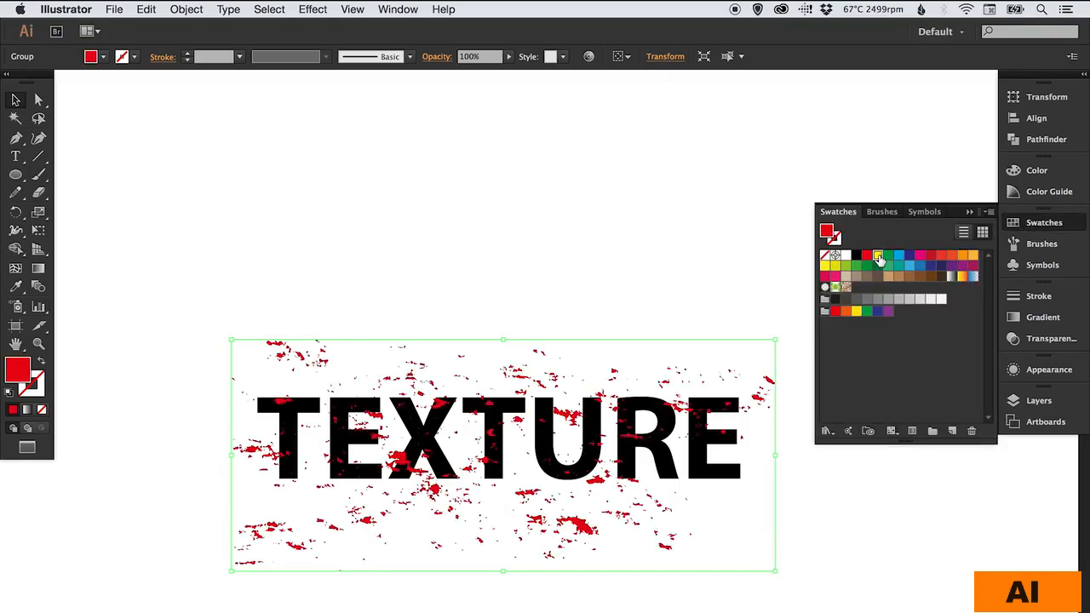
left_click(878, 256)
left_click(889, 256)
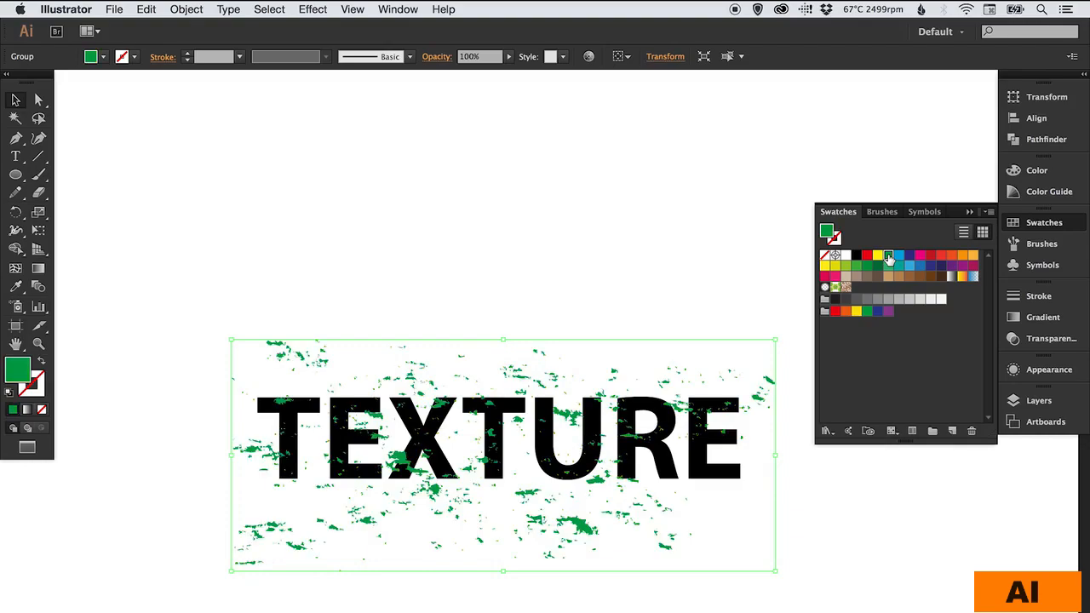
left_click(857, 256)
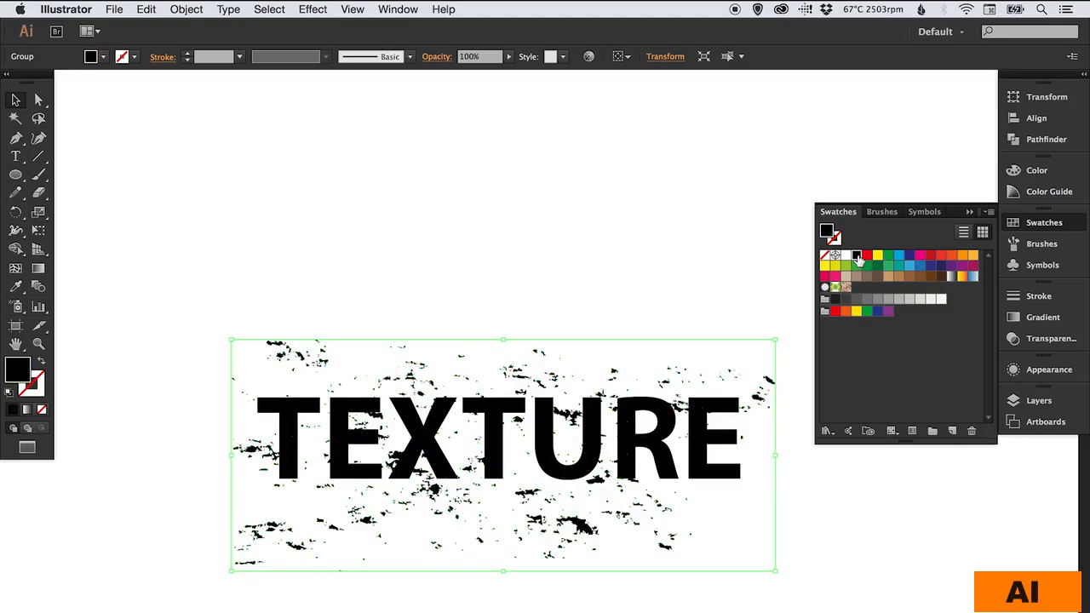
left_click(1013, 223)
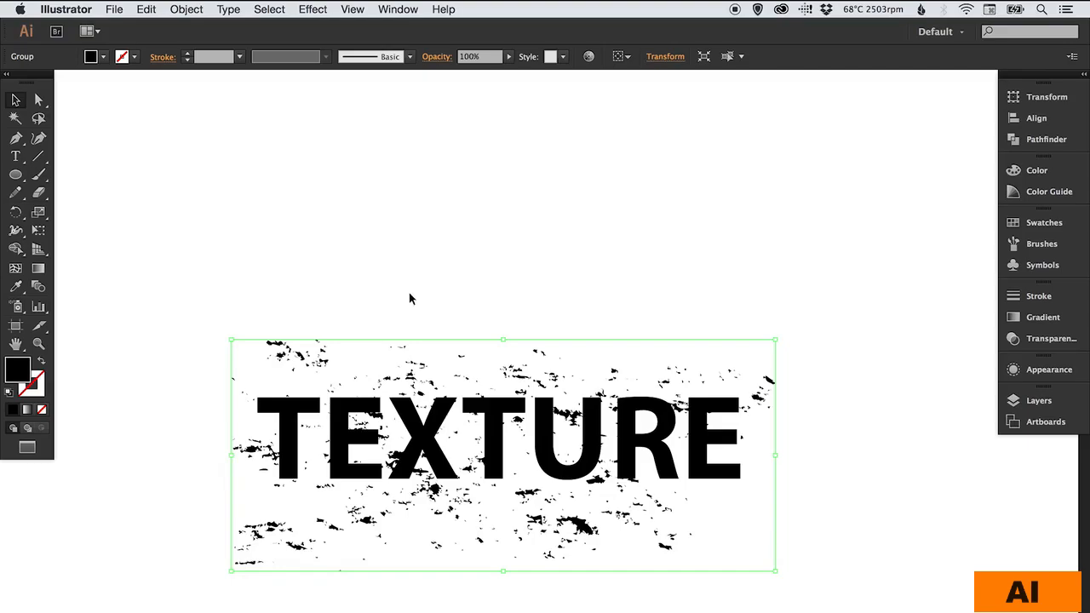
left_click_drag(410, 296, 432, 223)
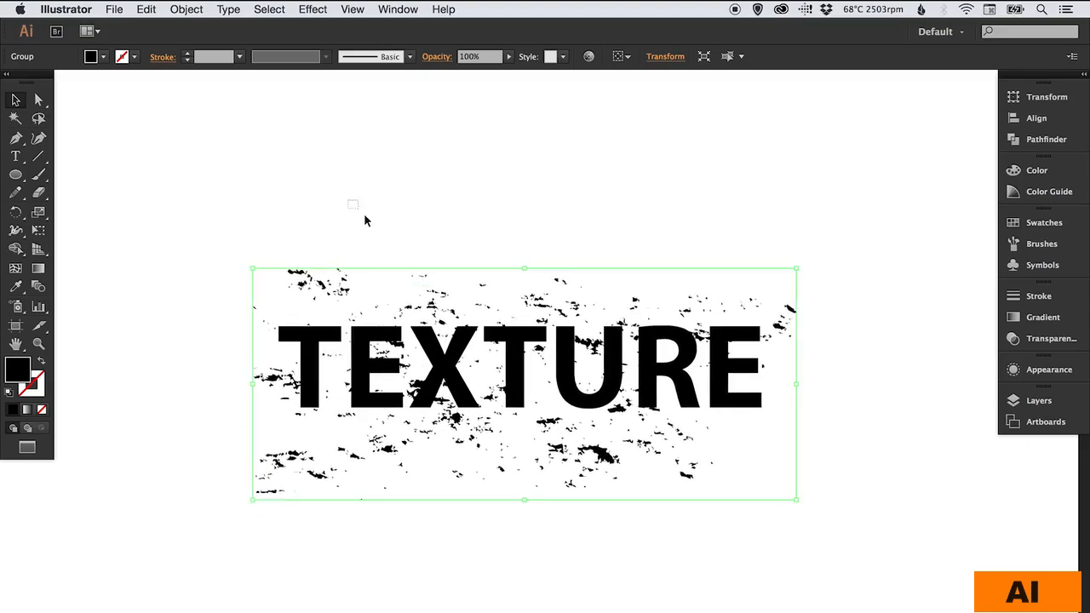
left_click_drag(365, 220, 669, 480)
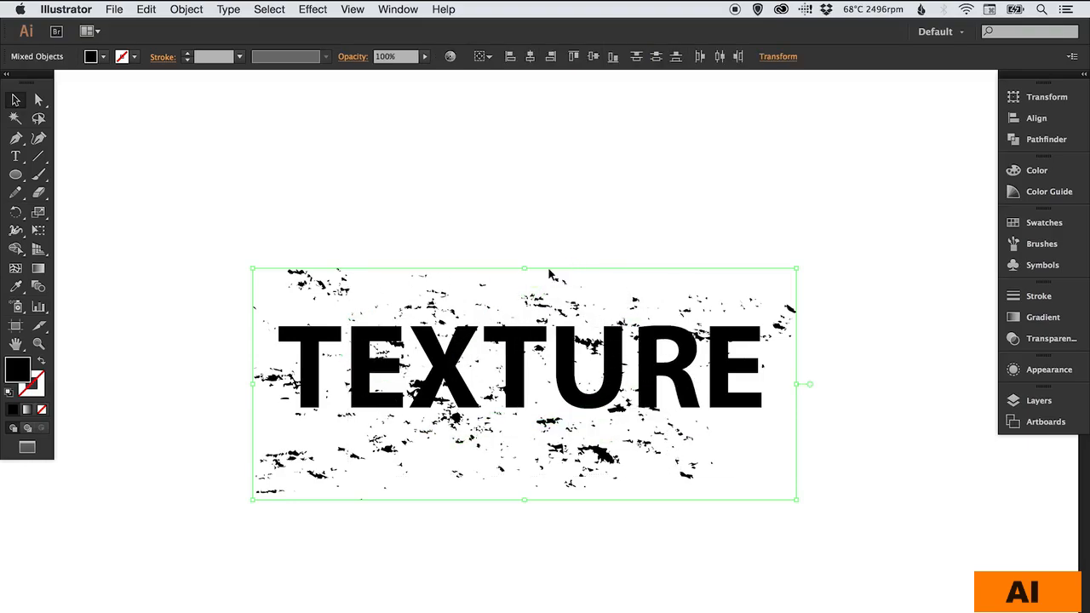
- Make an opacity mask from the texture with Clip unchecked, then deselect to view the result
left_click(1052, 339)
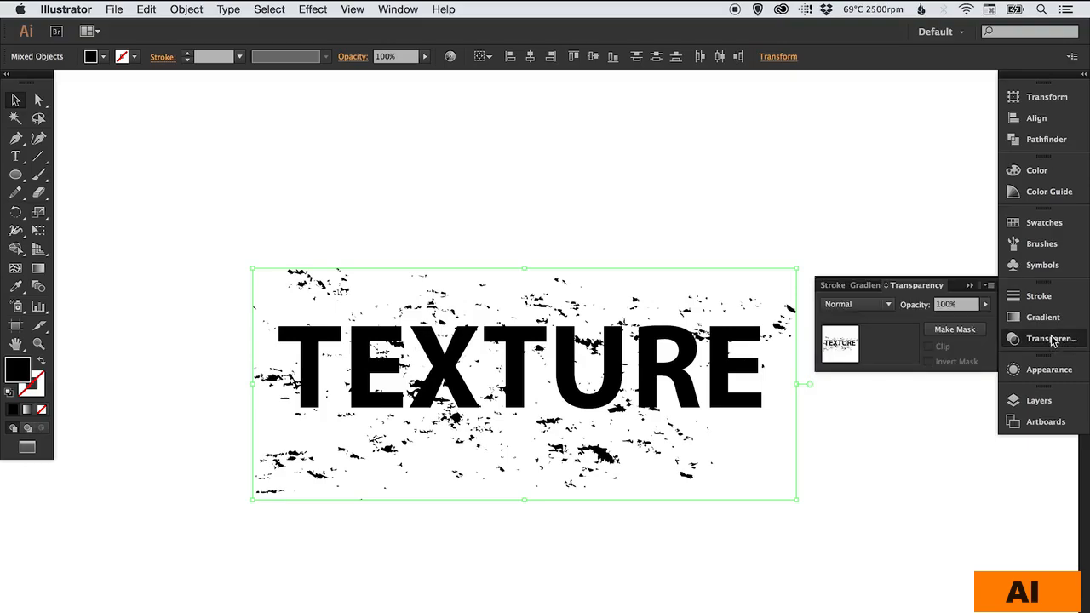
left_click(949, 332)
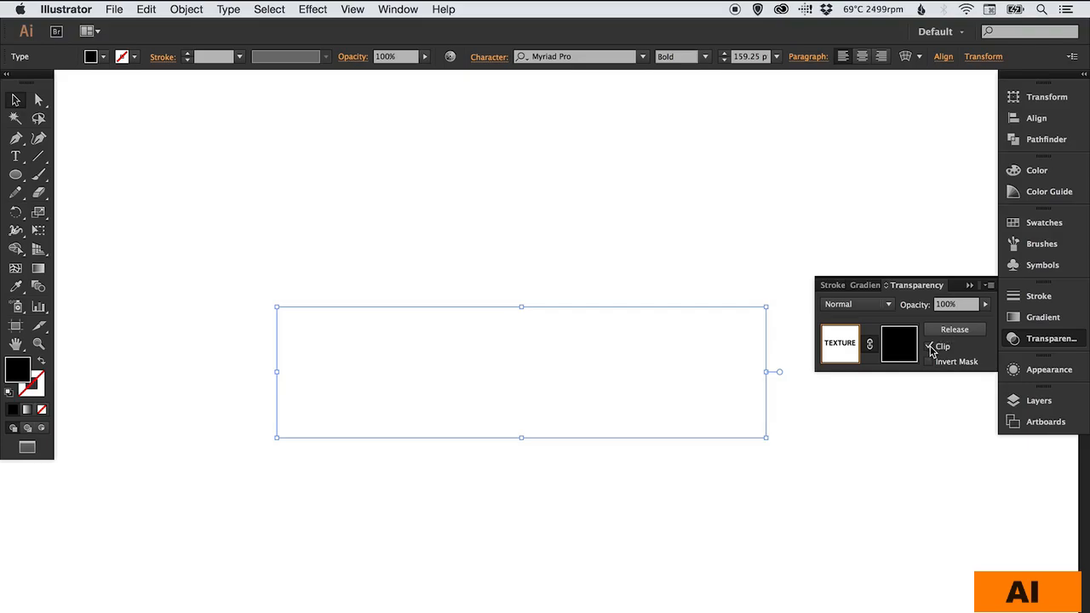
left_click(931, 347)
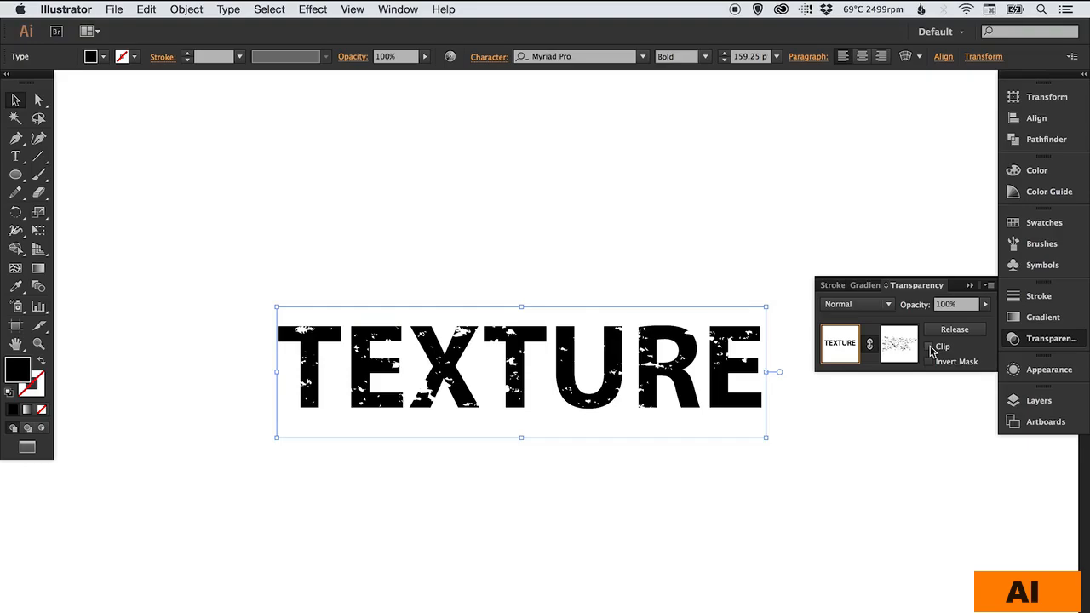
left_click(1059, 342)
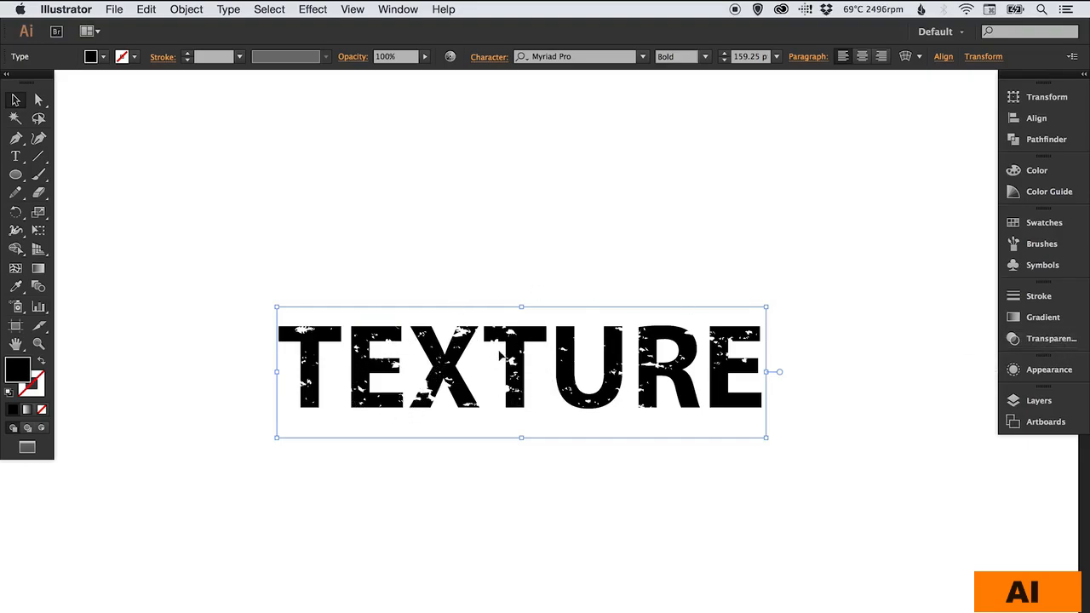
left_click(532, 203)
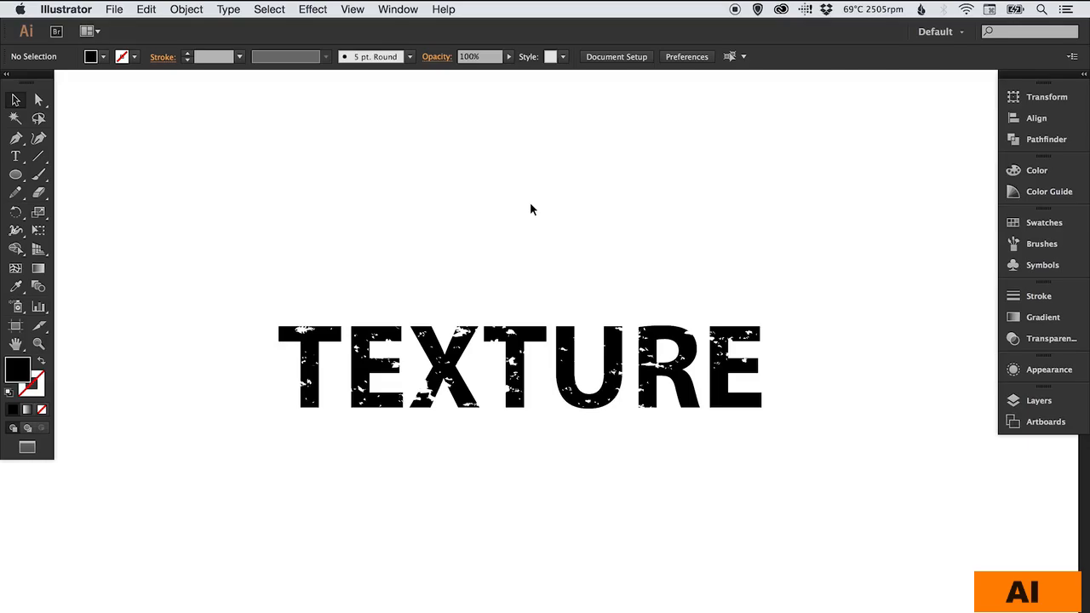
left_click(520, 351)
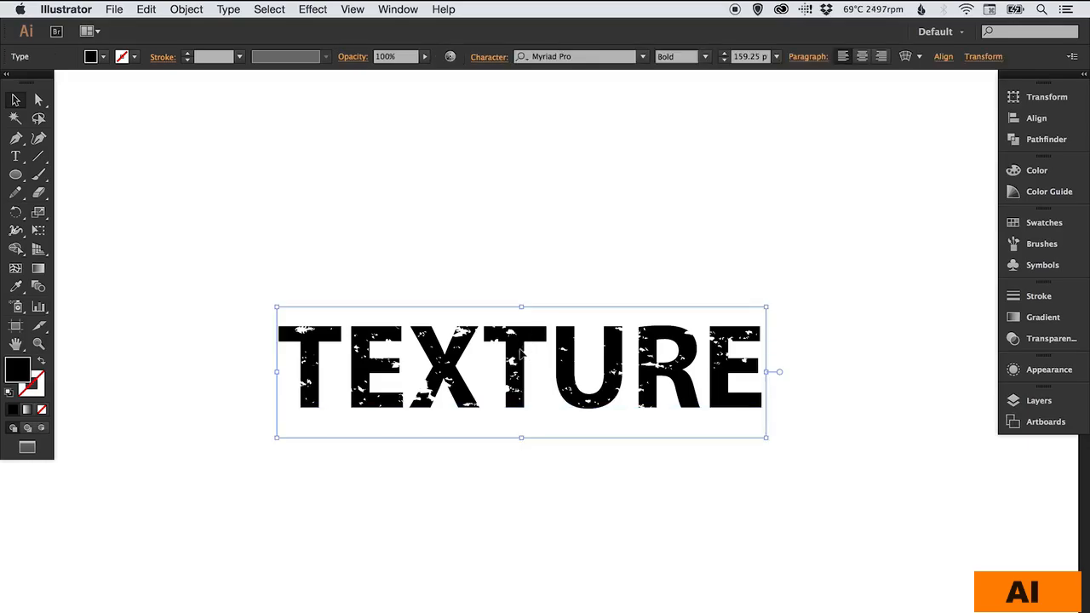
left_click(1053, 340)
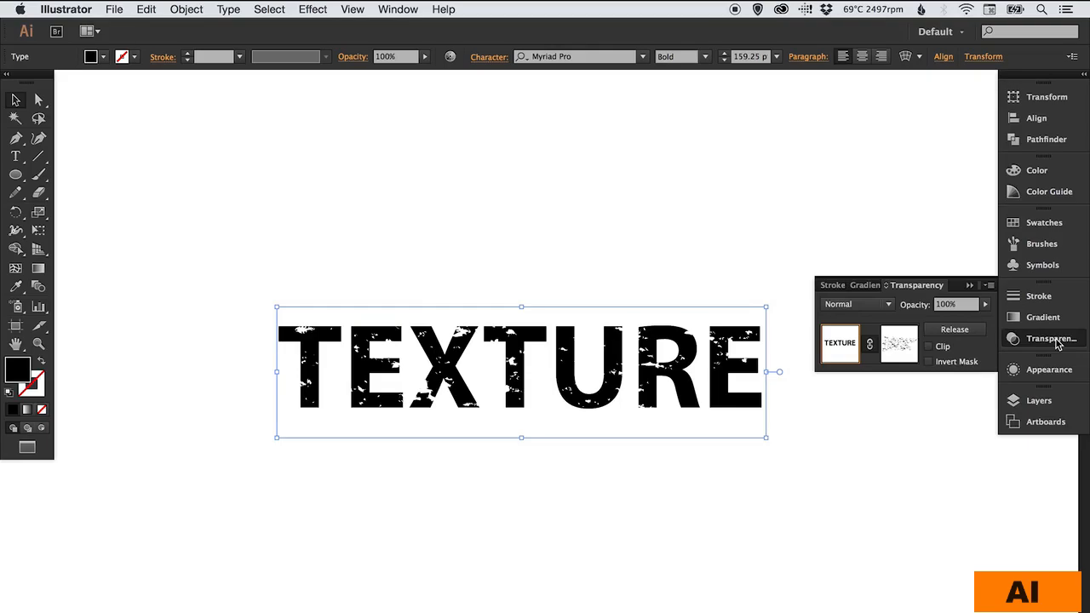
left_click(958, 333)
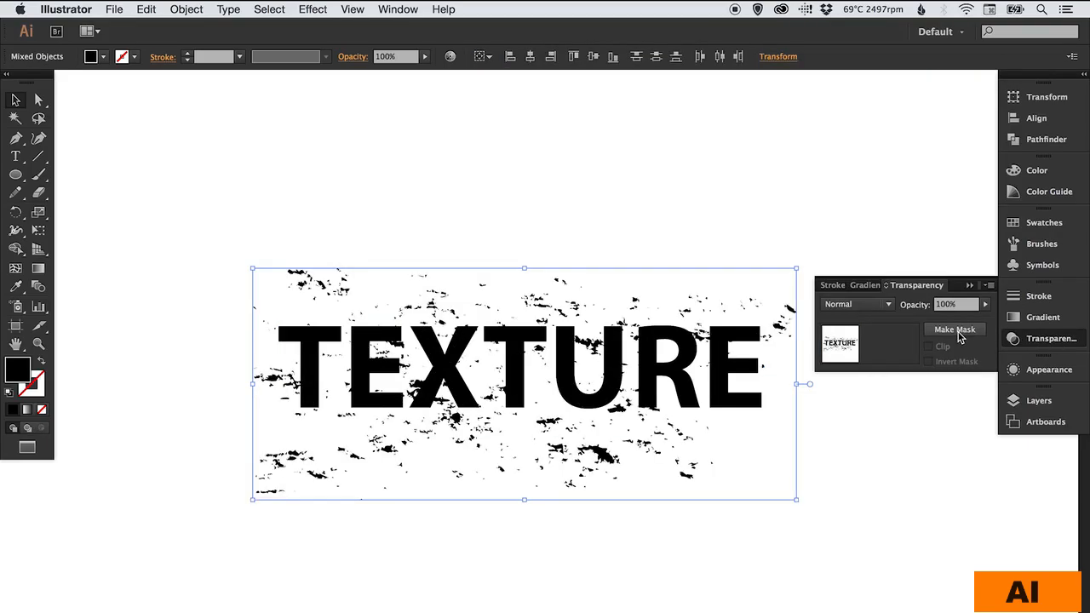
left_click(954, 331)
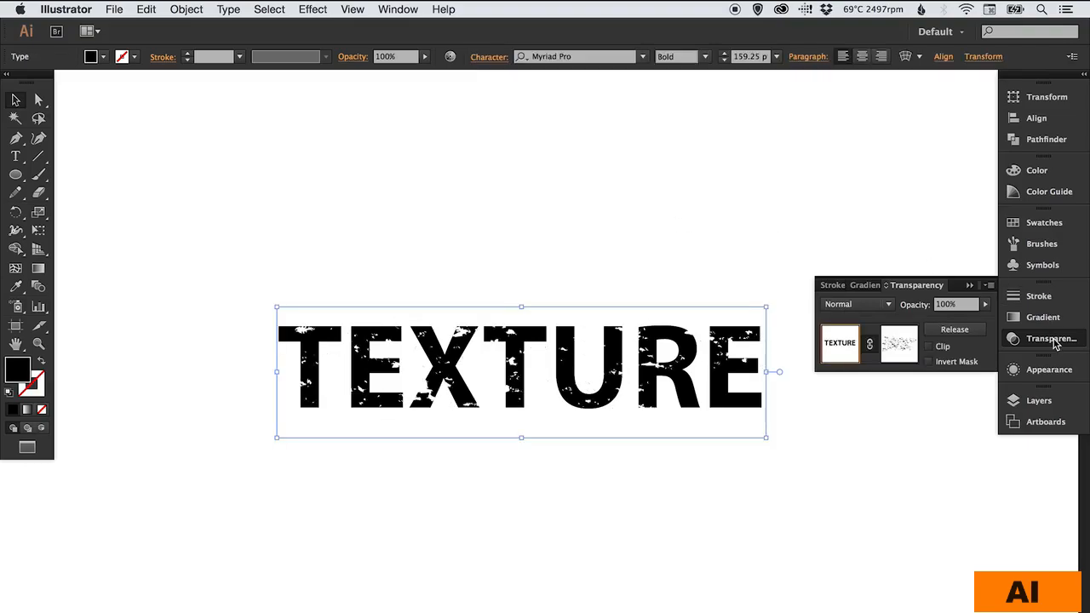
left_click(522, 195)
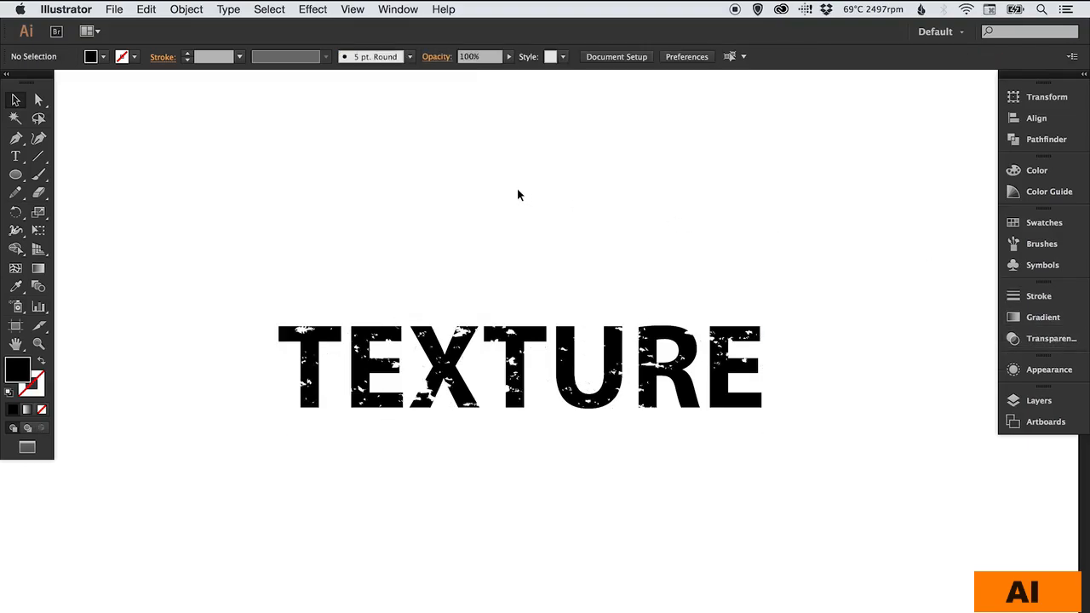